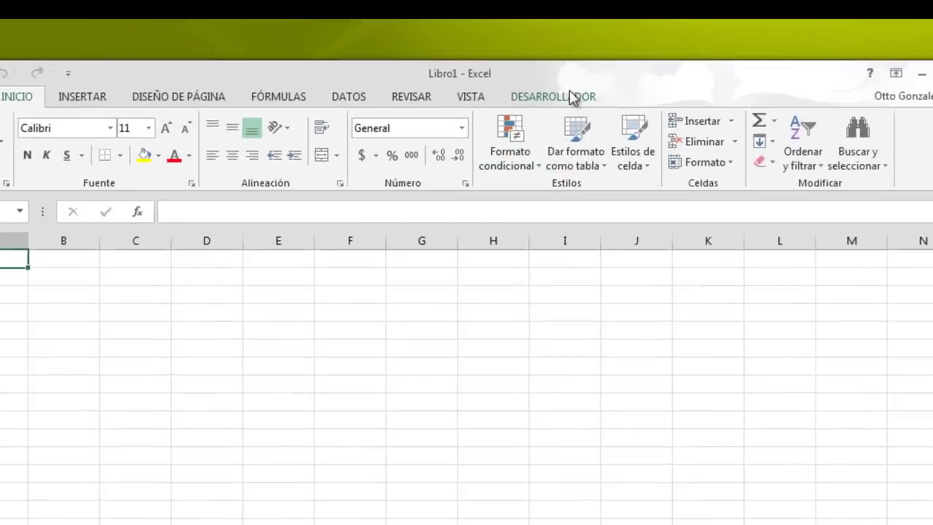
Step: Draw an ActiveX command button over columns G to I and open its Click code
click(542, 74)
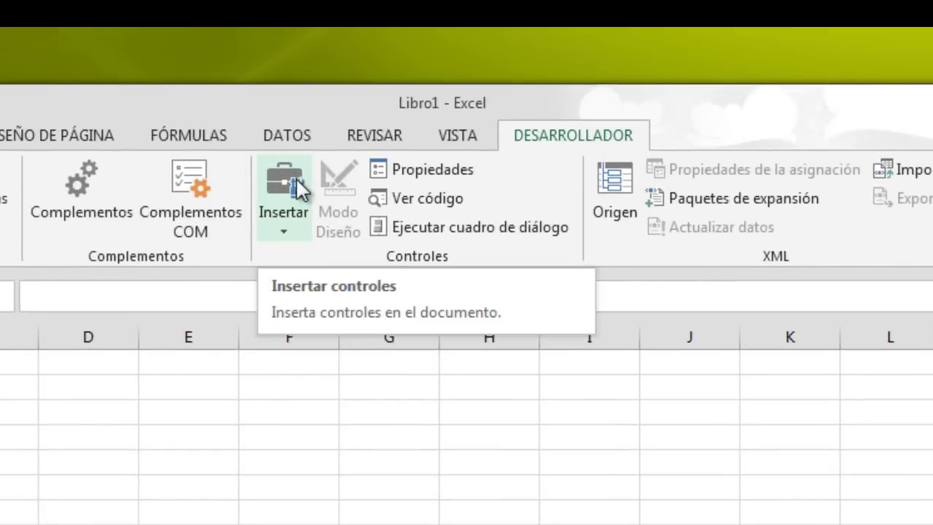
click(301, 192)
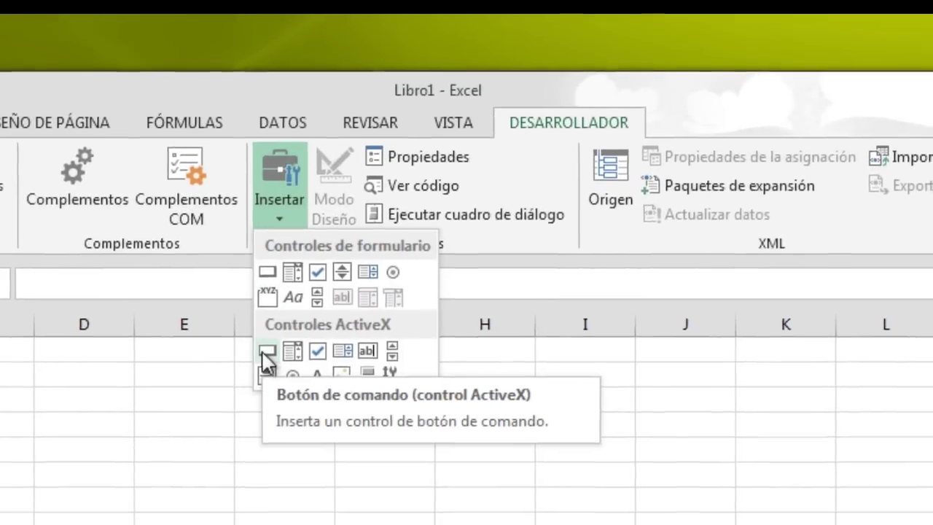
click(271, 365)
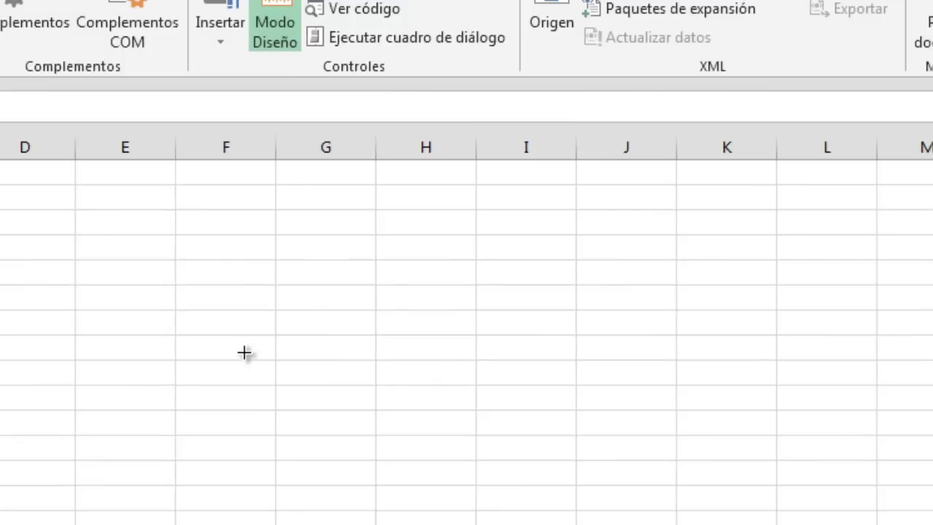
drag(279, 338, 591, 387)
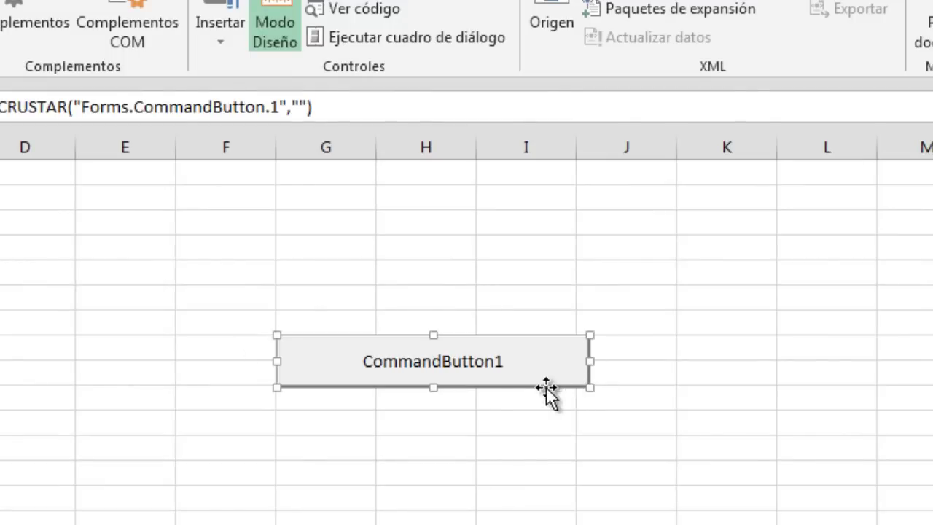
double_click(411, 363)
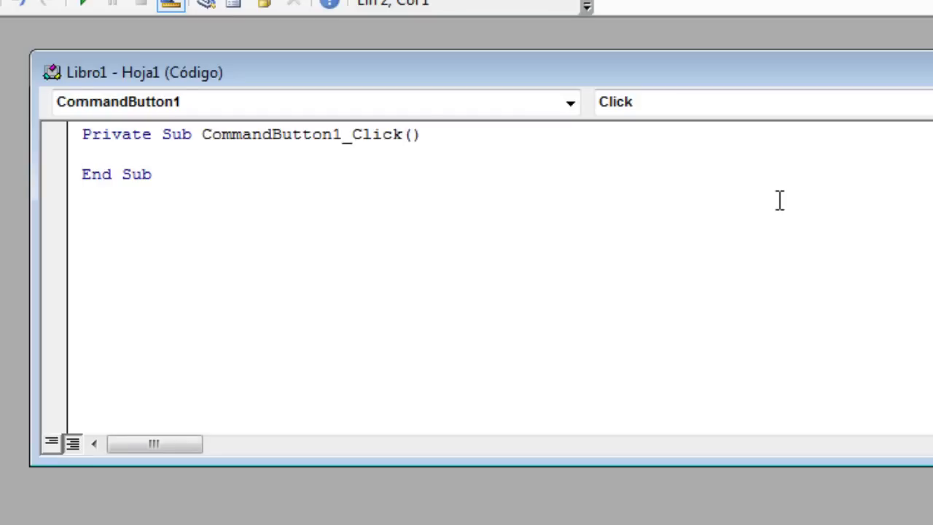
Step: Declare Dim Texto As String in CommandButton1_Click and add blank lines before End Sub
text(D)
text(im )
text(Texto )
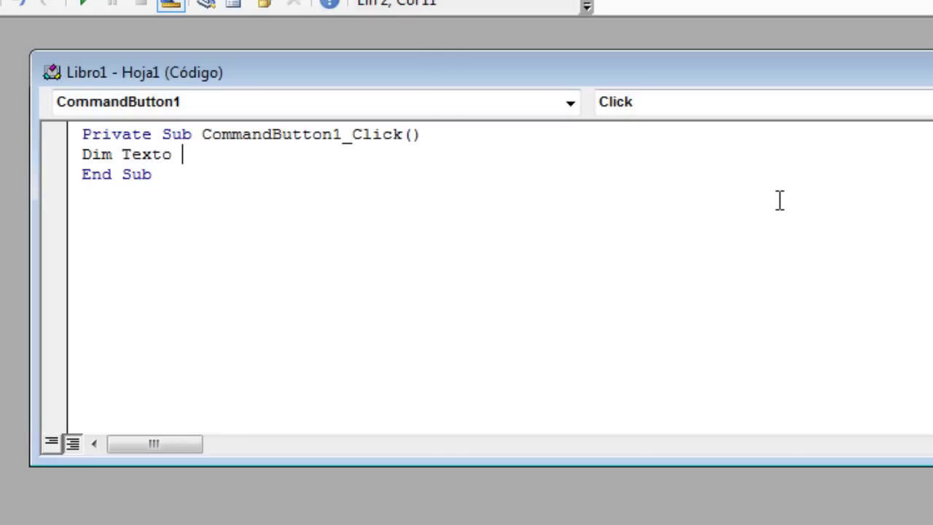
text(as )
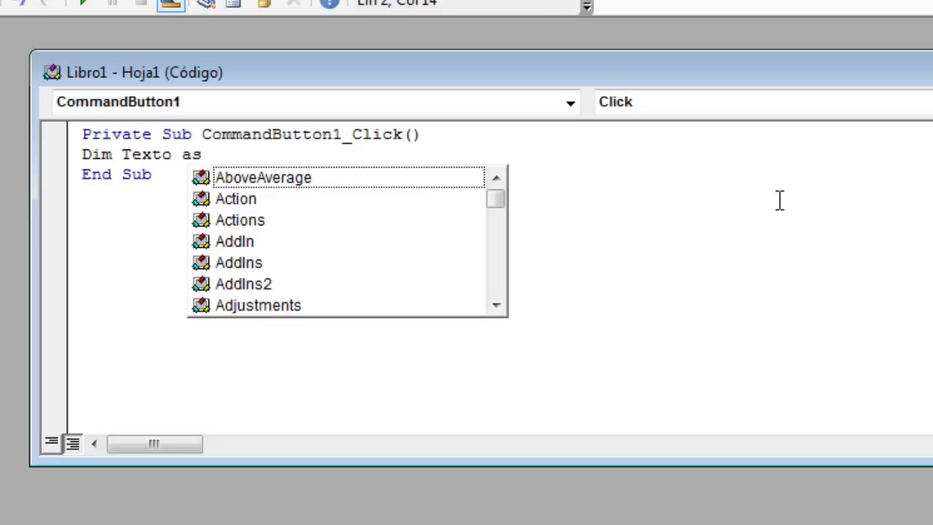
text(string)
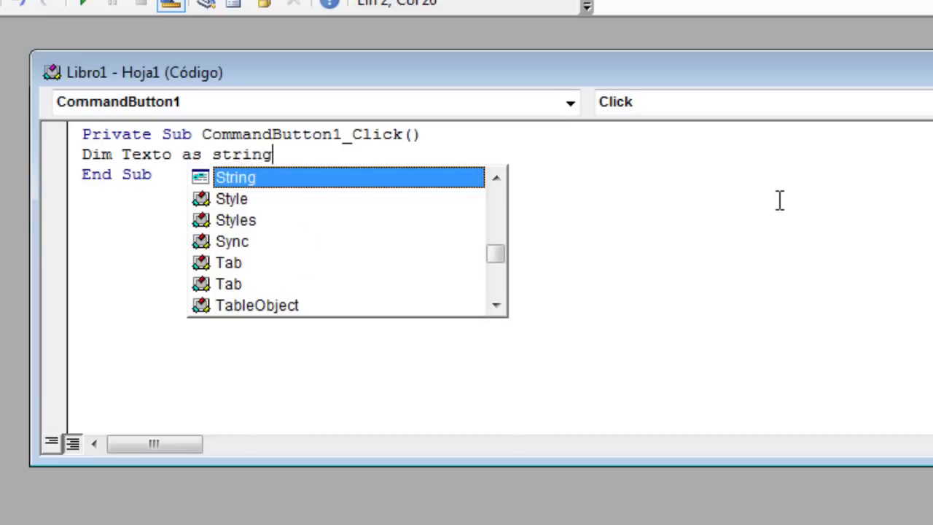
key(Return)
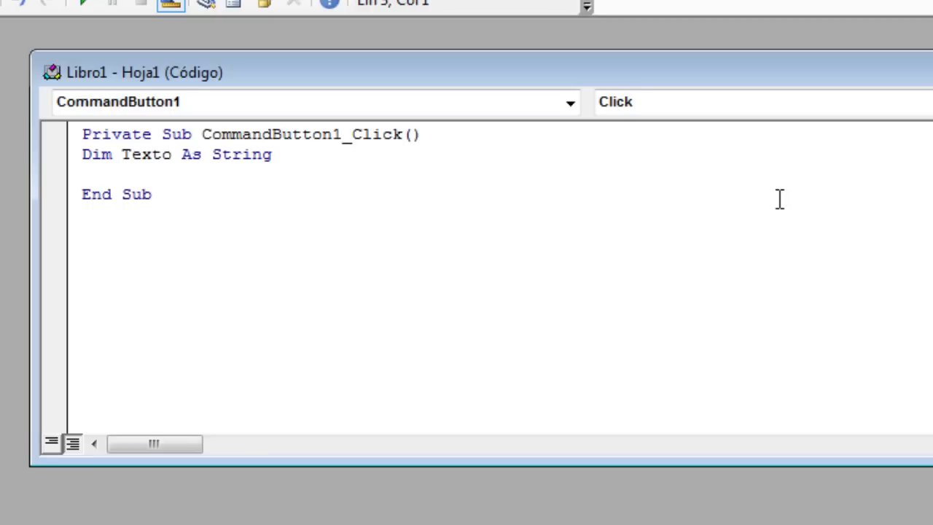
key(Return)
key(Up)
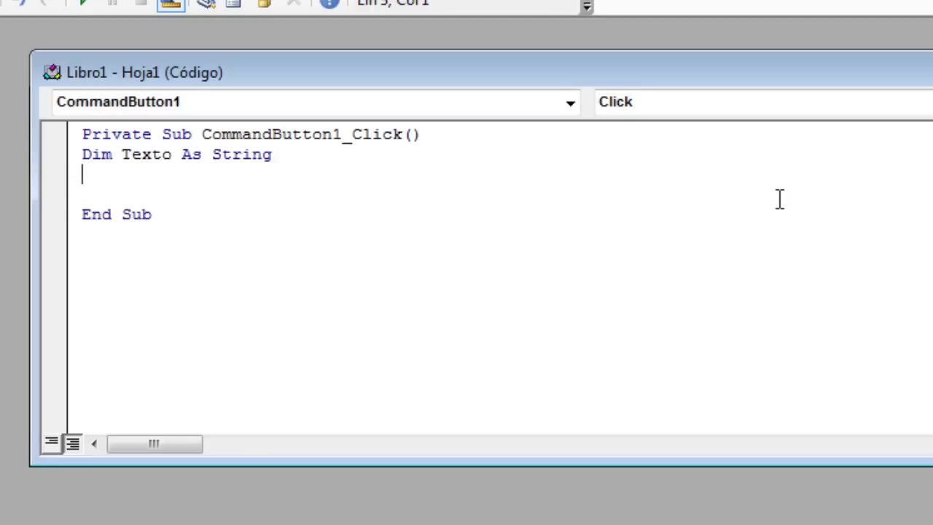
key(Return)
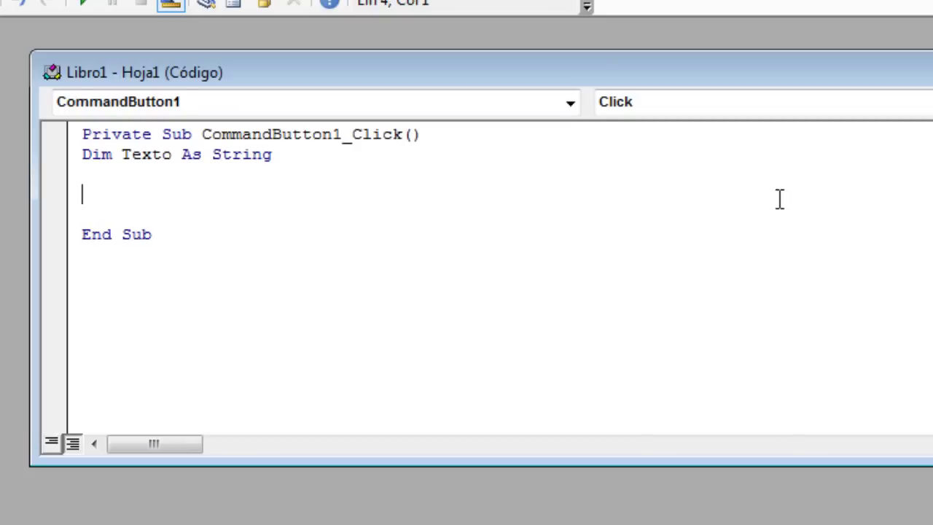
Step: Begin the line Texto = InputBox("Ingrese su nombre" & on the blank line
text(Texto)
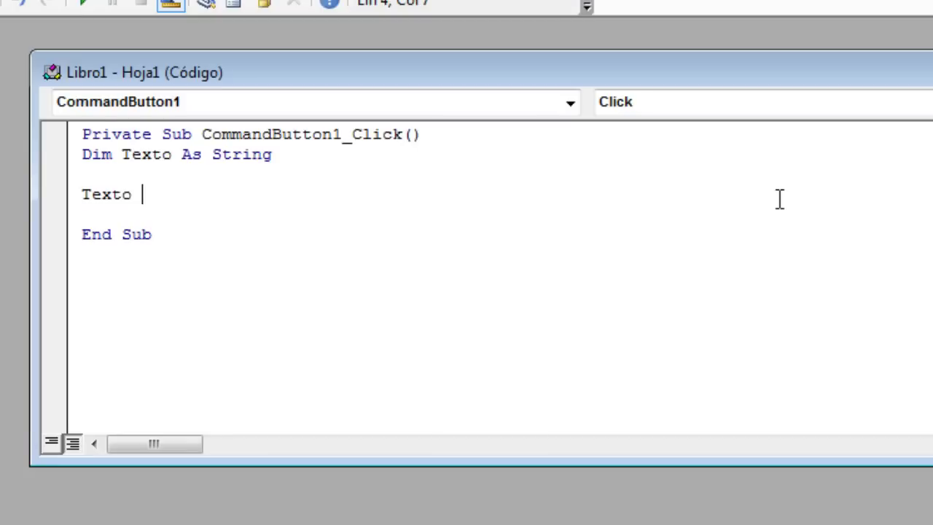
text( =)
text( inpu)
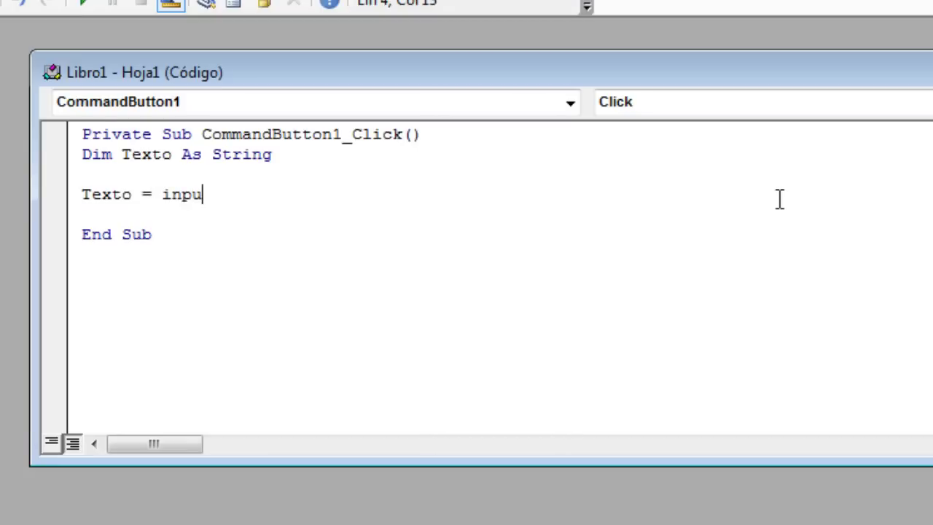
text(tbox)
text(()
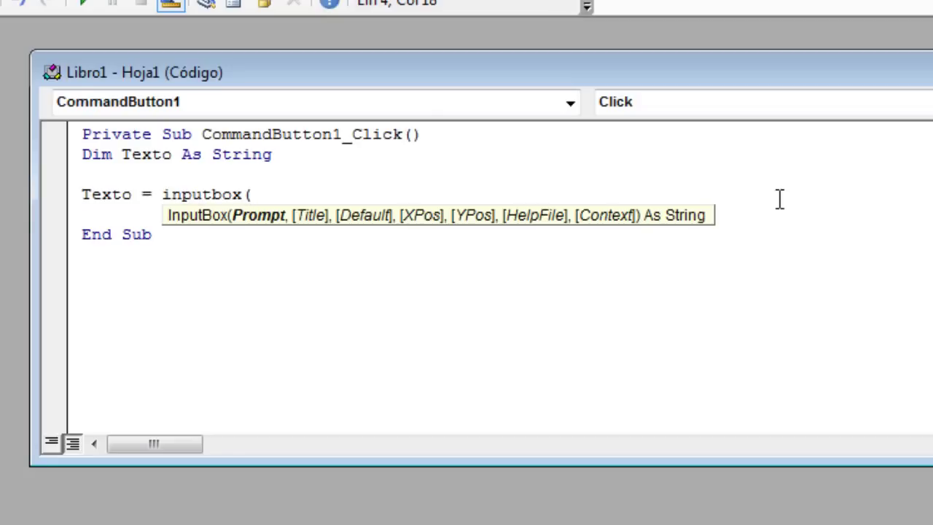
text(")
text(Ingre)
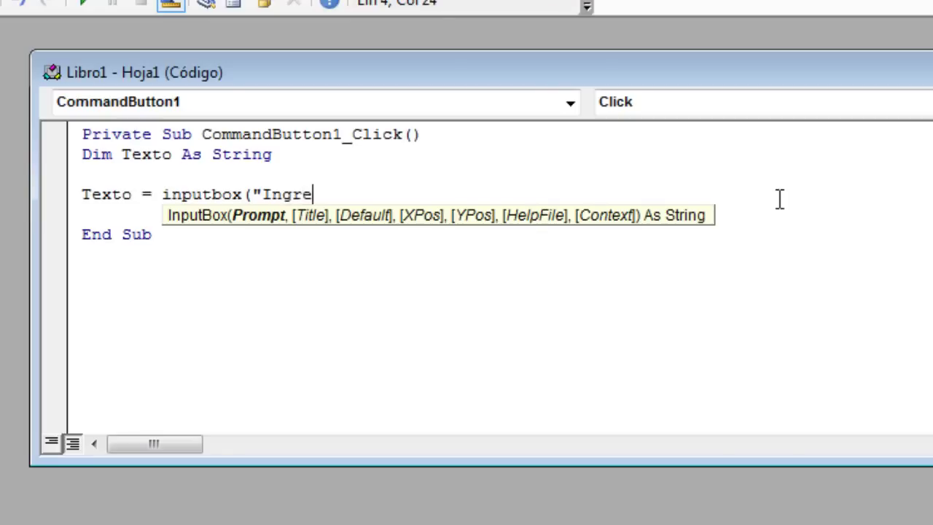
text(se su n)
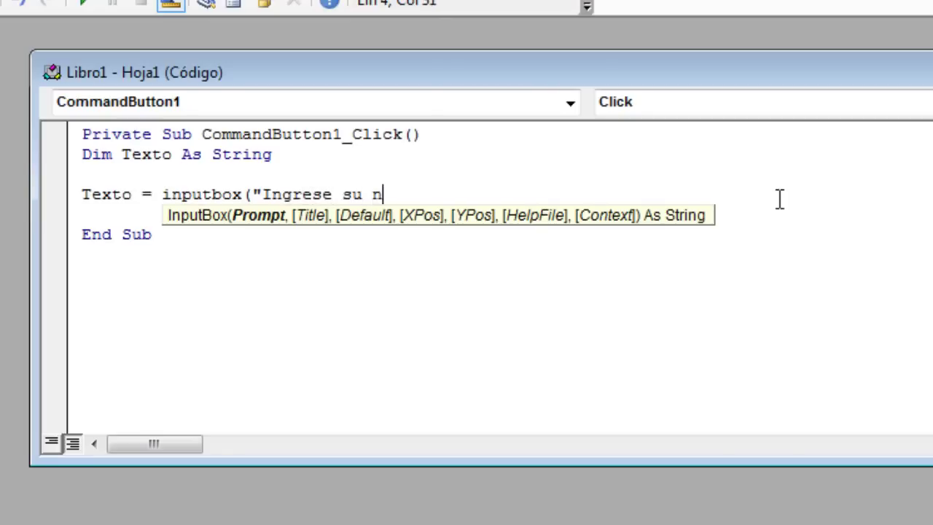
text(ombre")
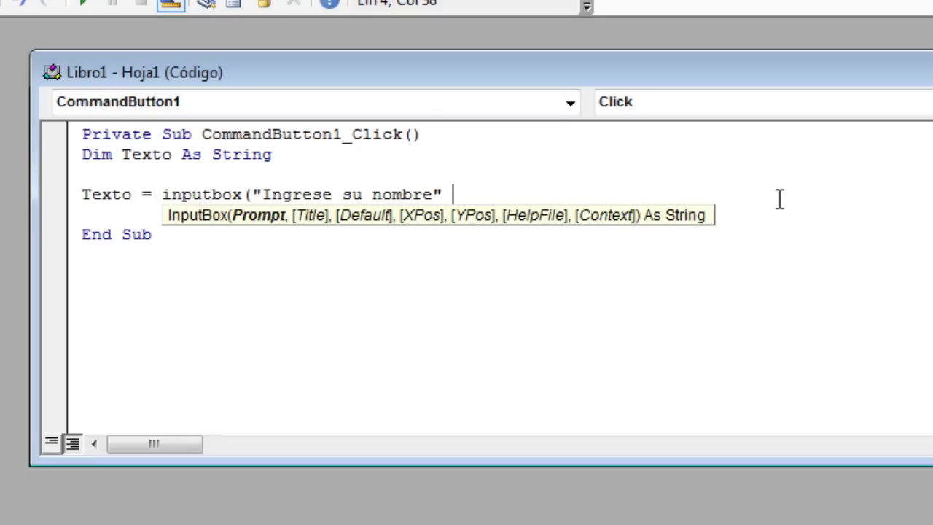
text(&)
Step: Finish the InputBox with Chr(13) & "y apellido" and title "Entrada de Datos", then start a new line
text(C)
text(hr)
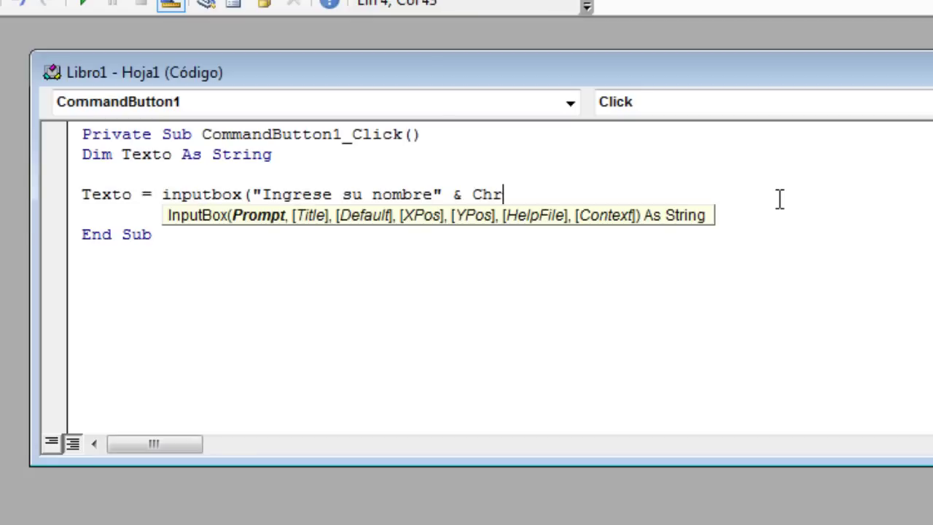
text((1)
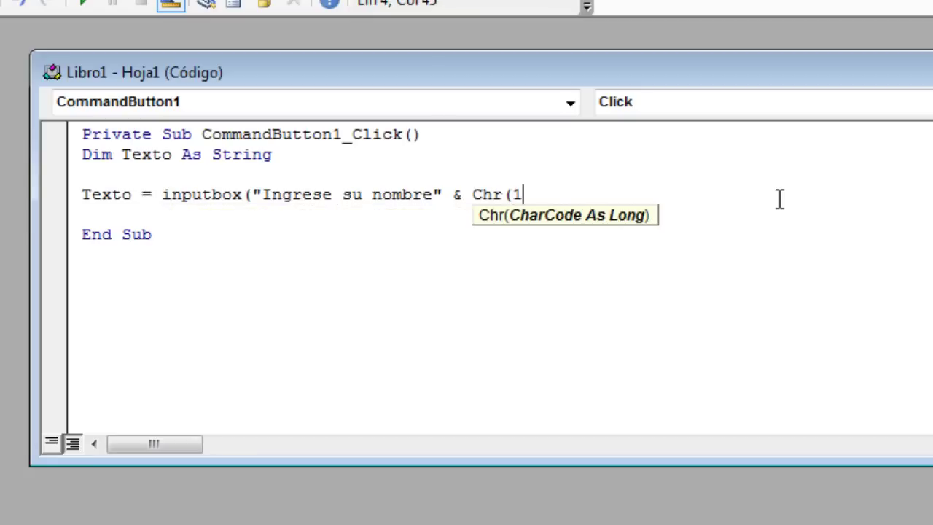
text(3))
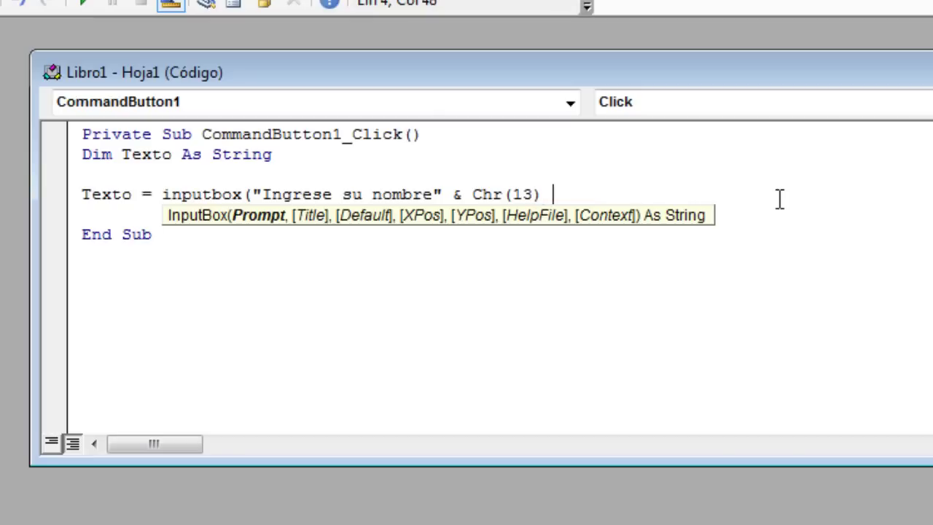
text(&)
text( ")
text(y )
text(apell)
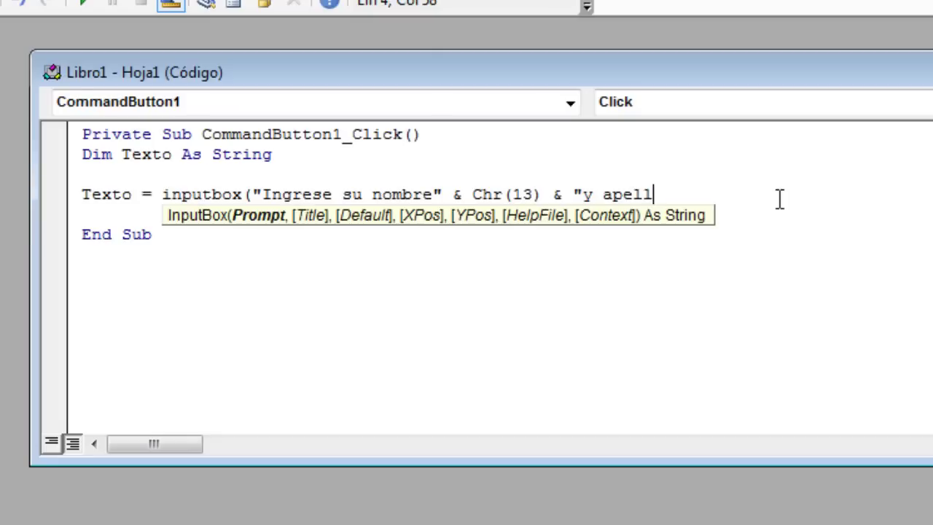
text(ido)
text(")
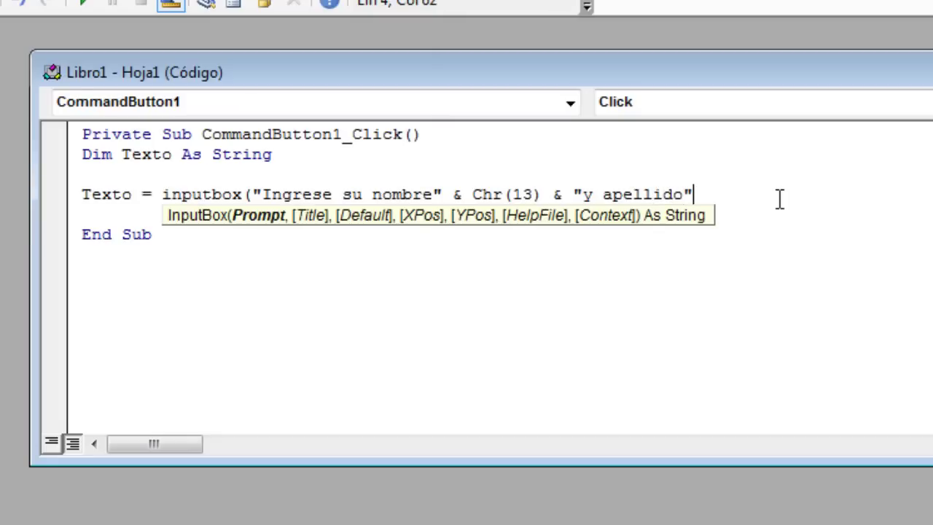
text(,)
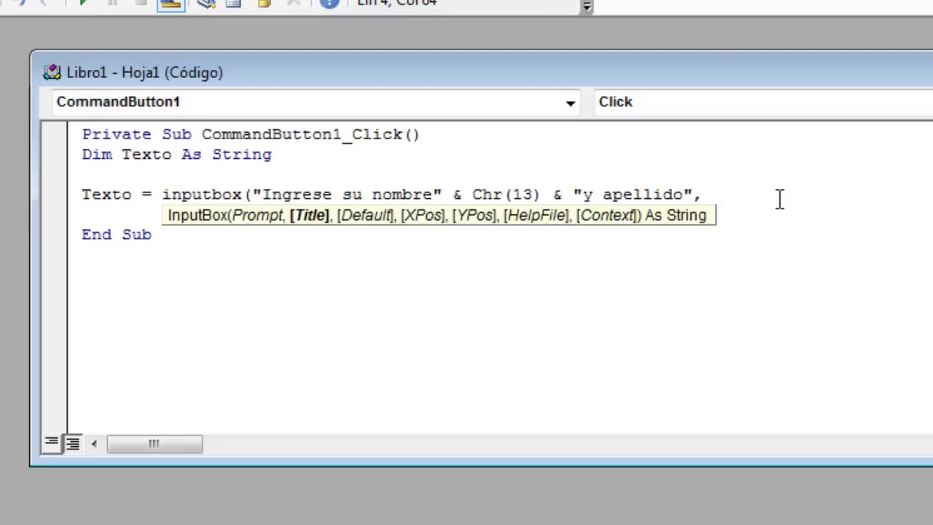
text("En)
text(trada de D)
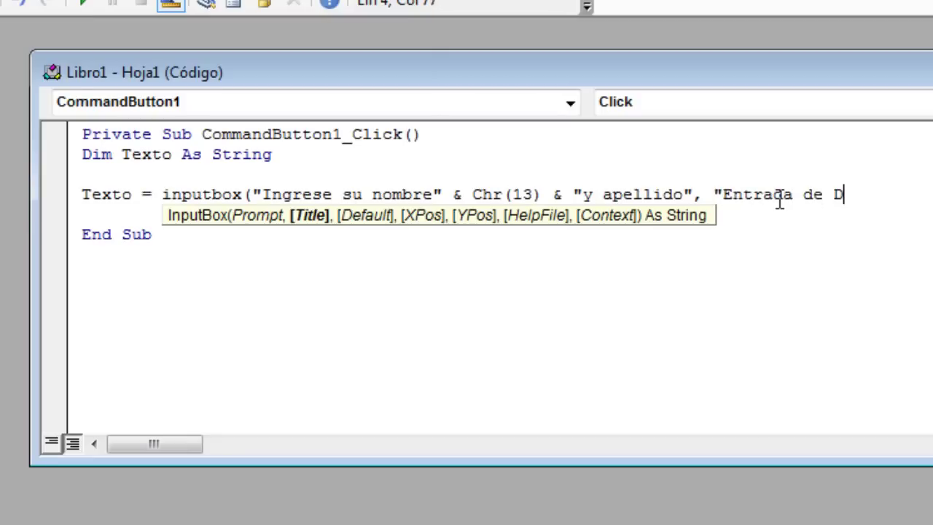
text(atos")
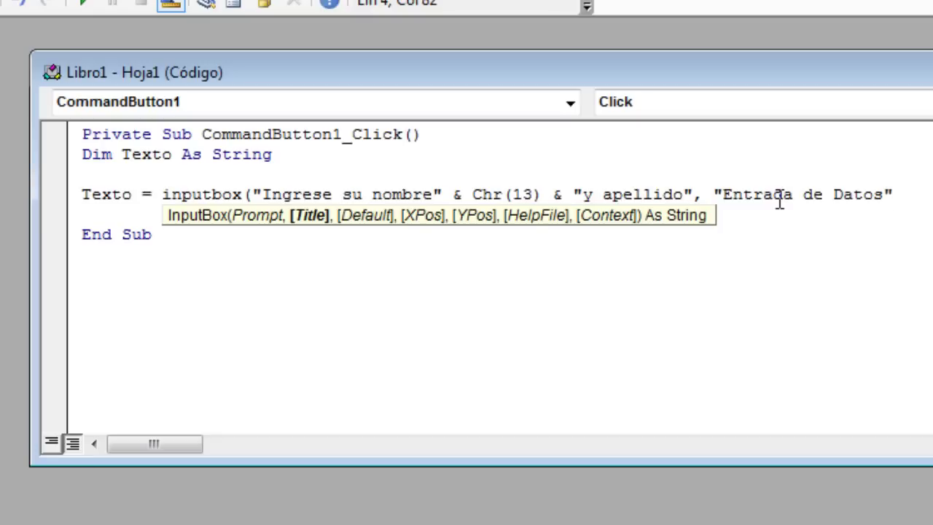
text())
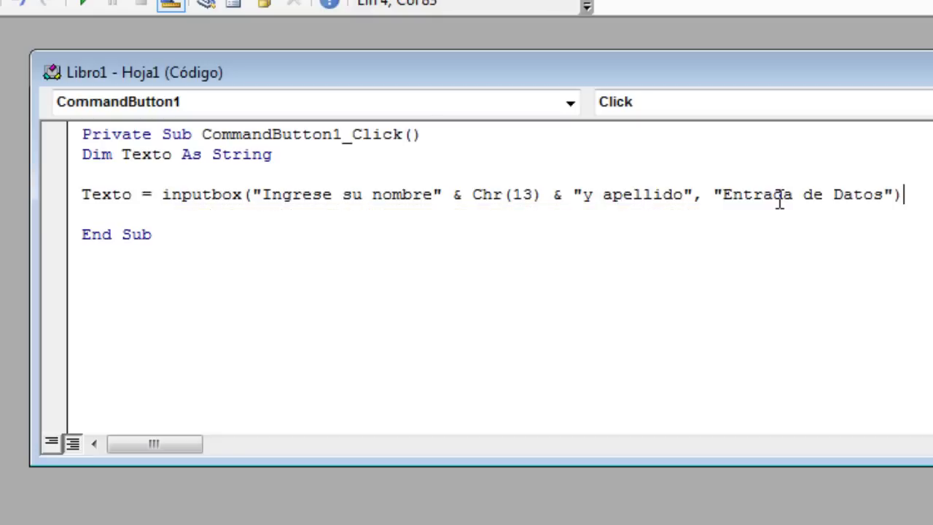
key(Return)
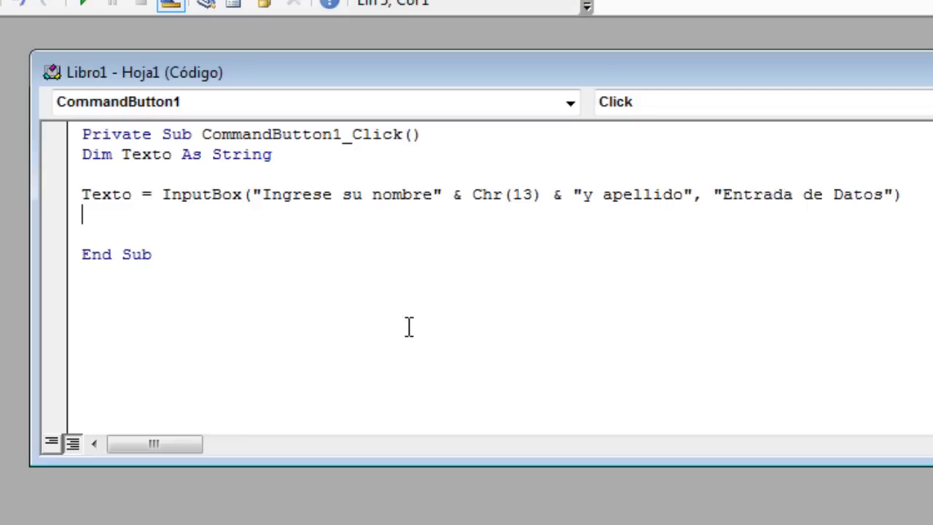
Step: Highlight Texto and the InputBox call to explain them, then add a blank line before End Sub
click(82, 195)
drag(82, 194, 135, 195)
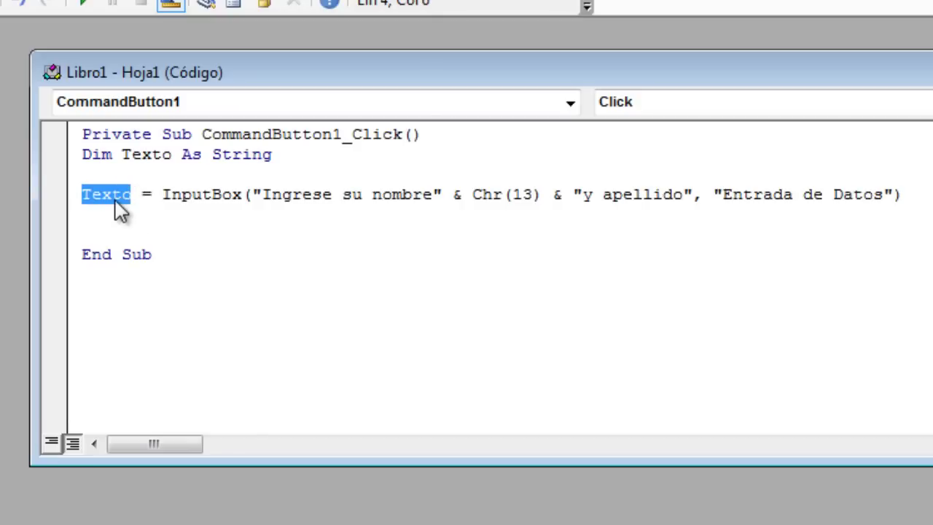
click(161, 194)
mouse_move(161, 194)
mouse_down()
mouse_move(250, 210)
mouse_move(902, 188)
mouse_up()
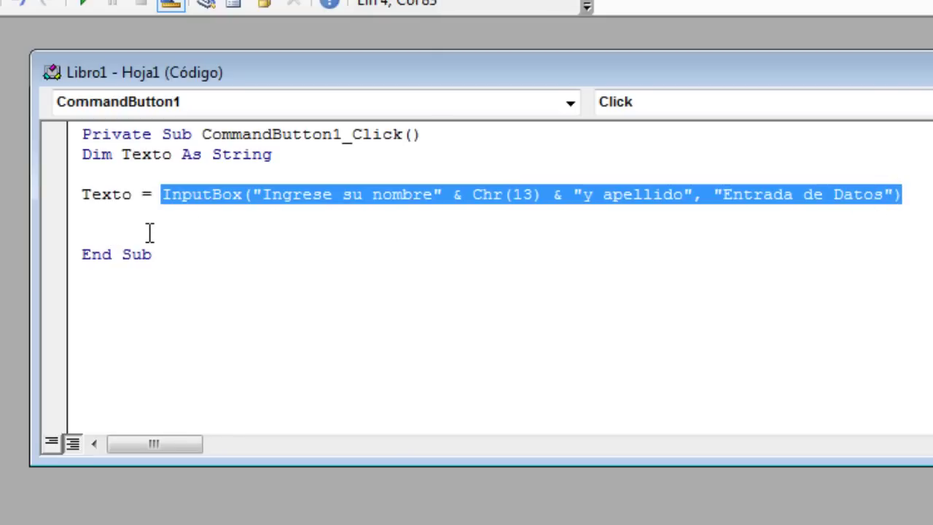
click(180, 221)
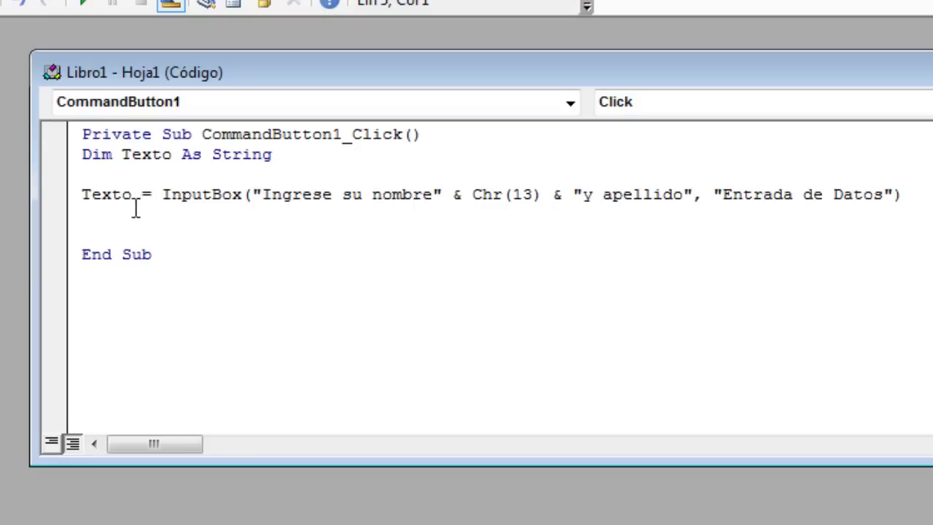
click(95, 193)
click(122, 223)
key(Return)
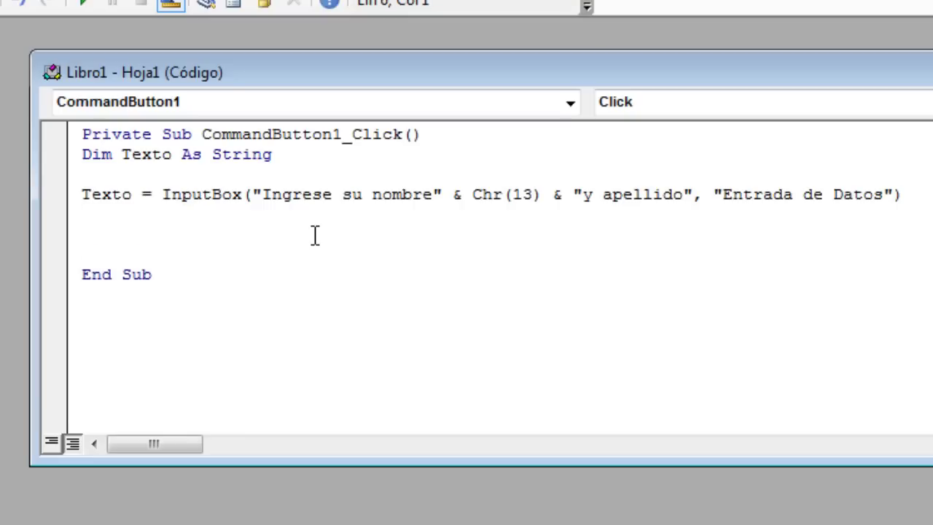
Step: Write ActiveSheet.Range("A1") = Texto so the entered text goes into cell A1
text(Ac)
text(tiveSh)
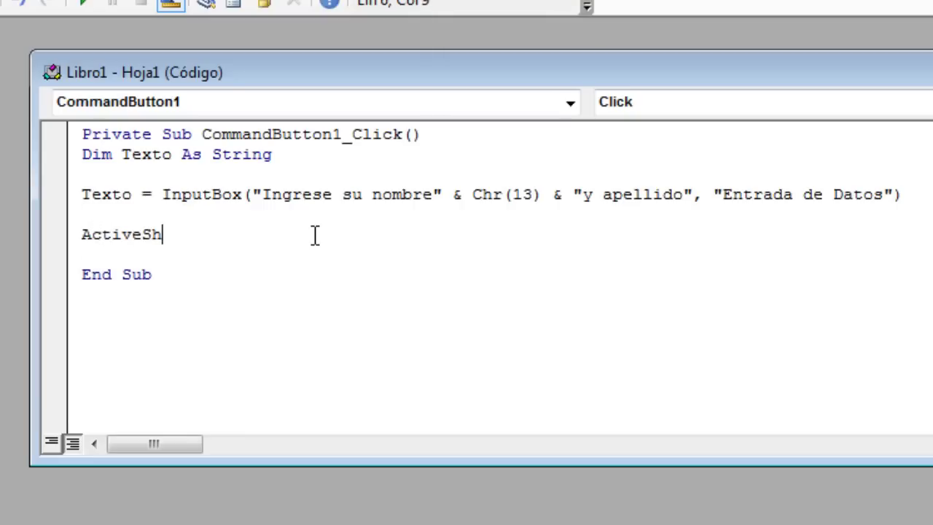
text(eet)
text(.)
text(Ran)
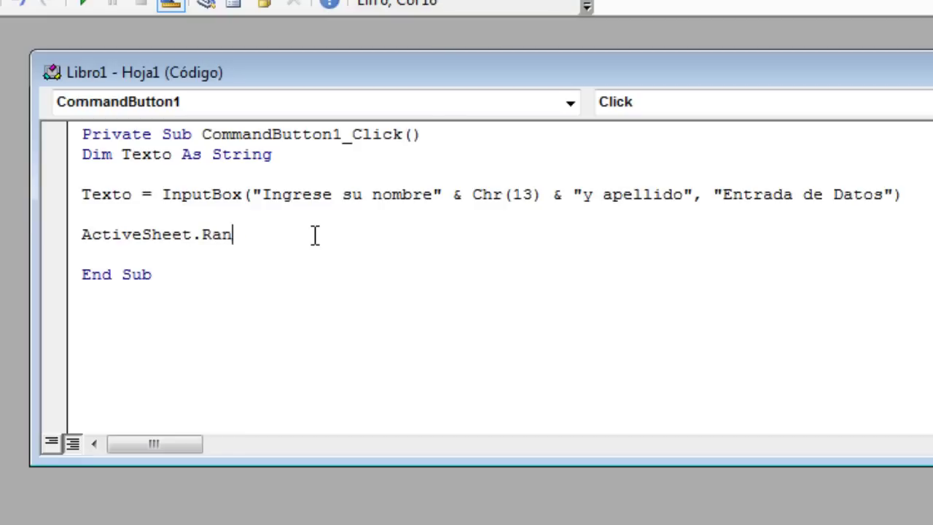
text(ge)
text(()
text(")
text(A)
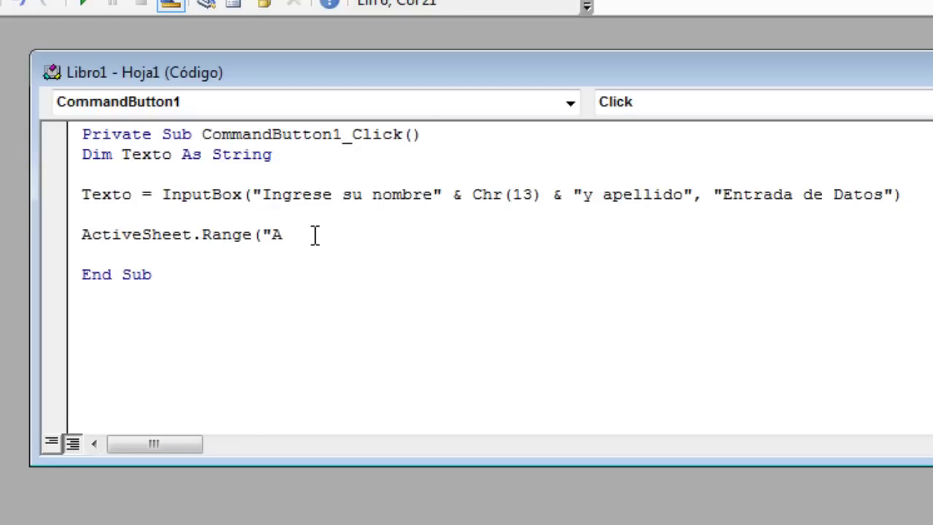
text(1)
text(")
text())
text( = )
text(Tex)
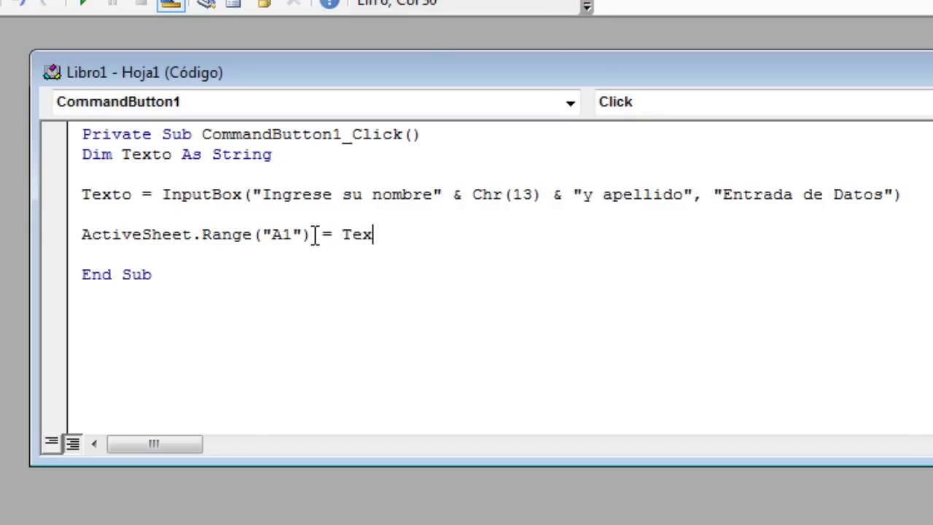
text(to)
key(Down)
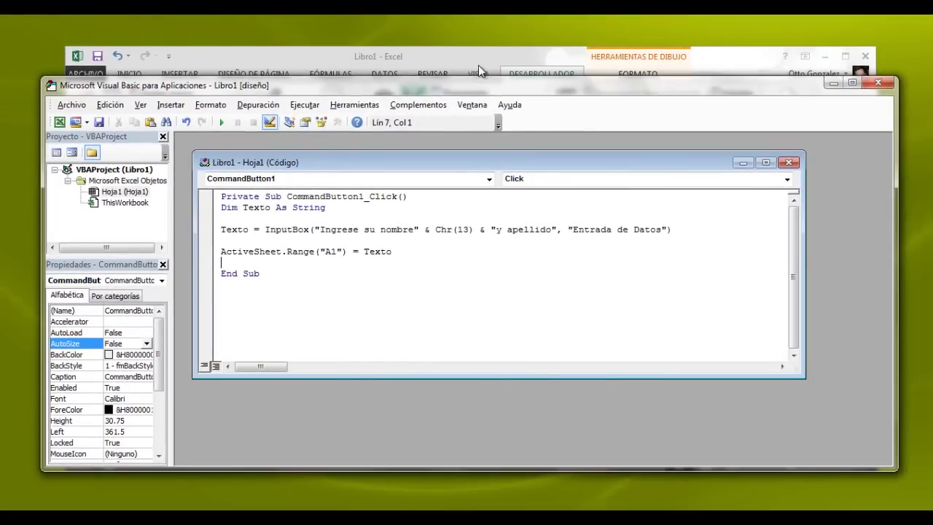
Step: Exit design mode, test-run CommandButton1, and cancel its Entrada de Datos prompt
click(499, 50)
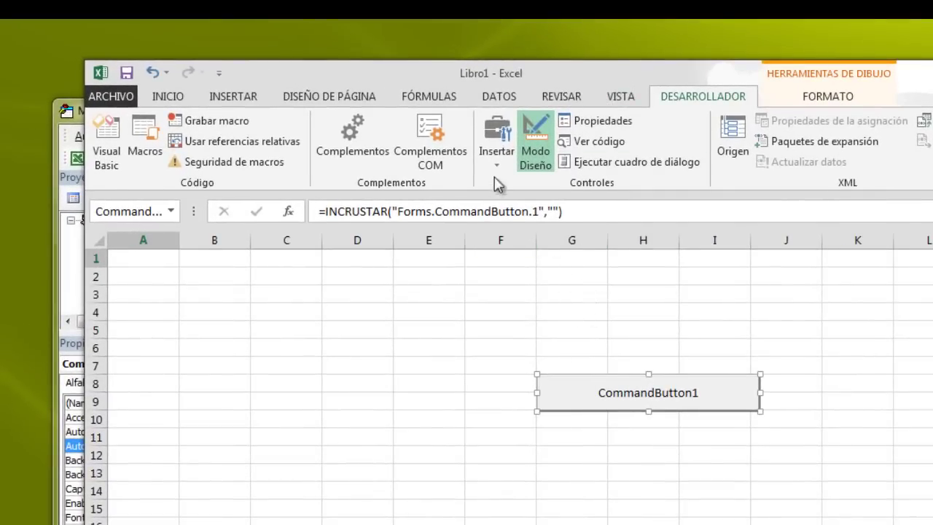
click(536, 140)
click(537, 140)
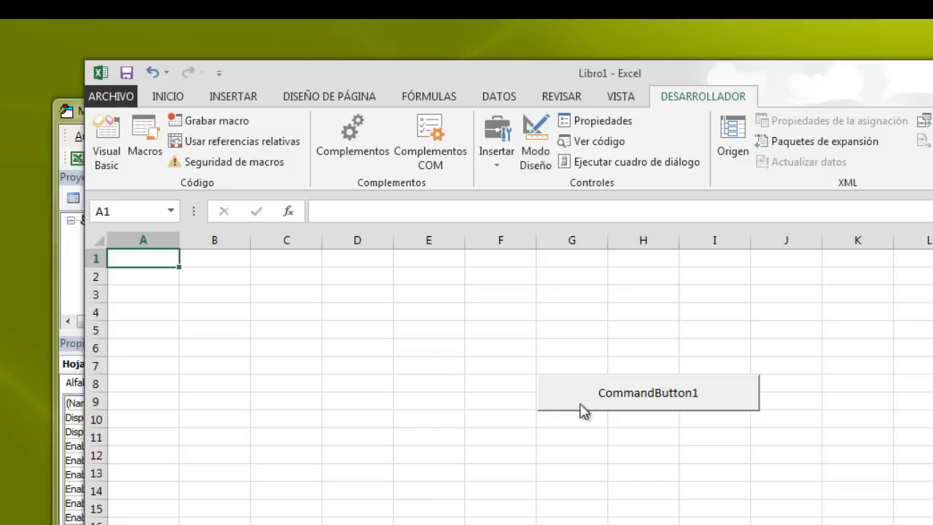
click(635, 396)
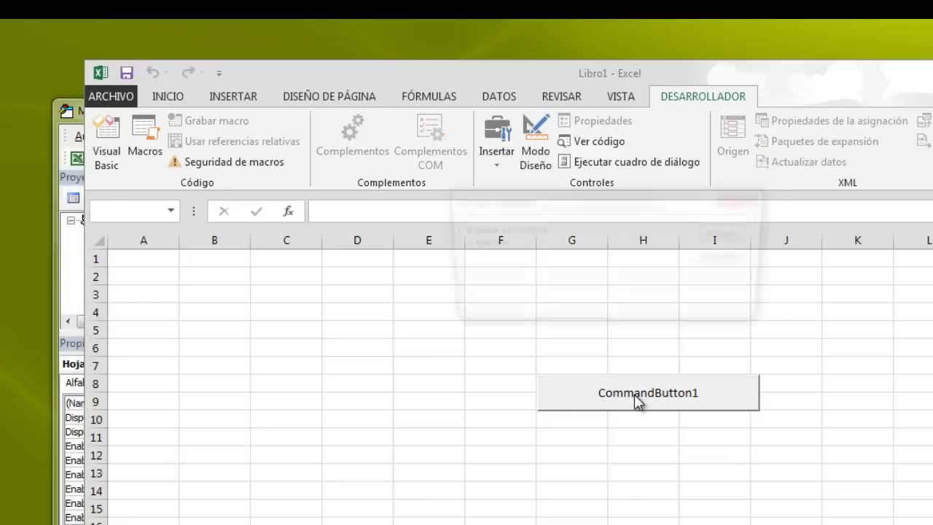
drag(565, 207, 414, 259)
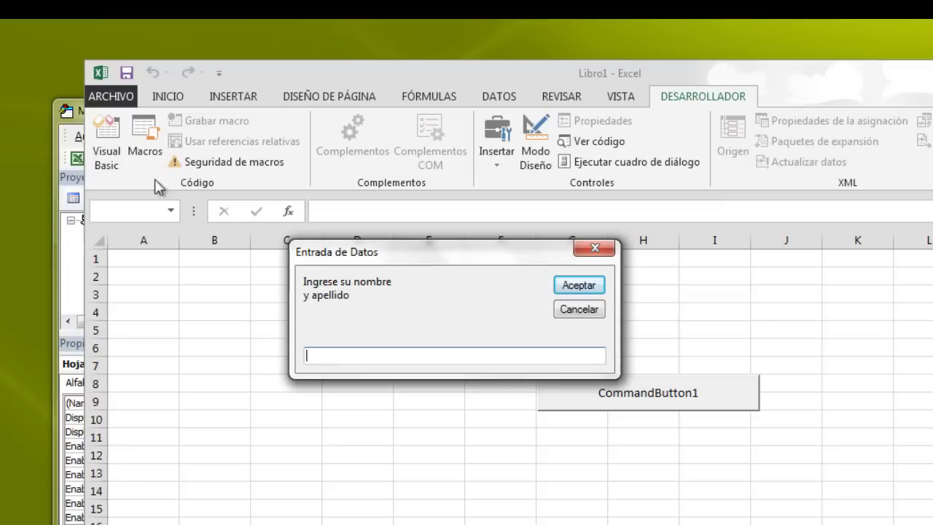
click(573, 310)
Step: In the VBA editor, highlight the & Chr(13) & expression, its Chr function and & operators to explain them
key(alt+F11)
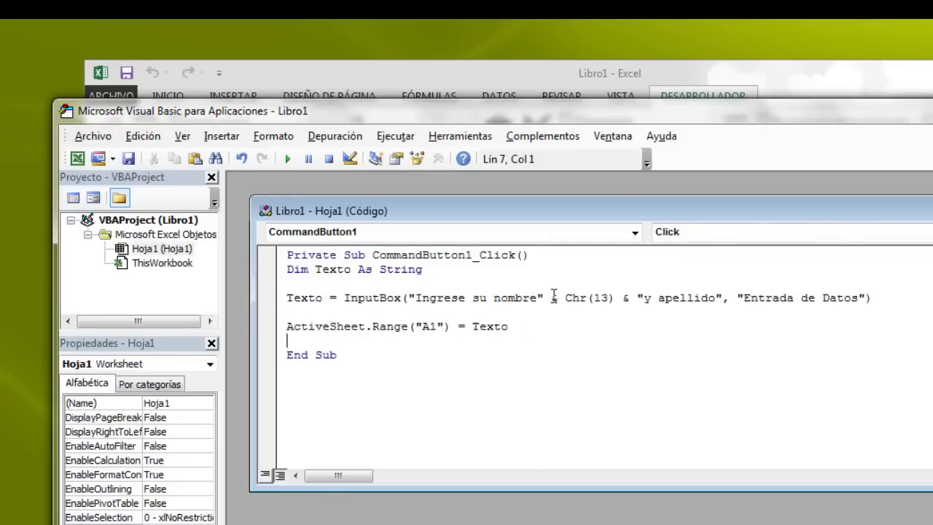
drag(552, 297, 633, 301)
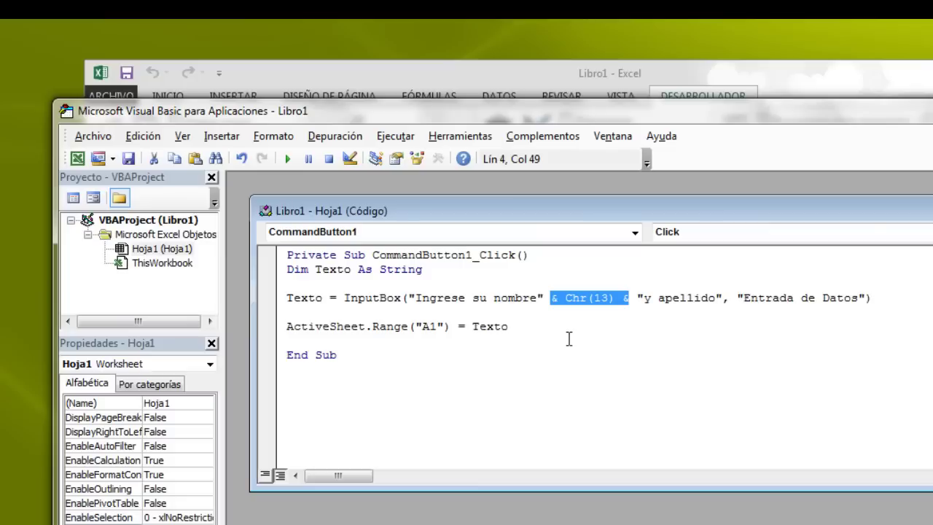
click(560, 298)
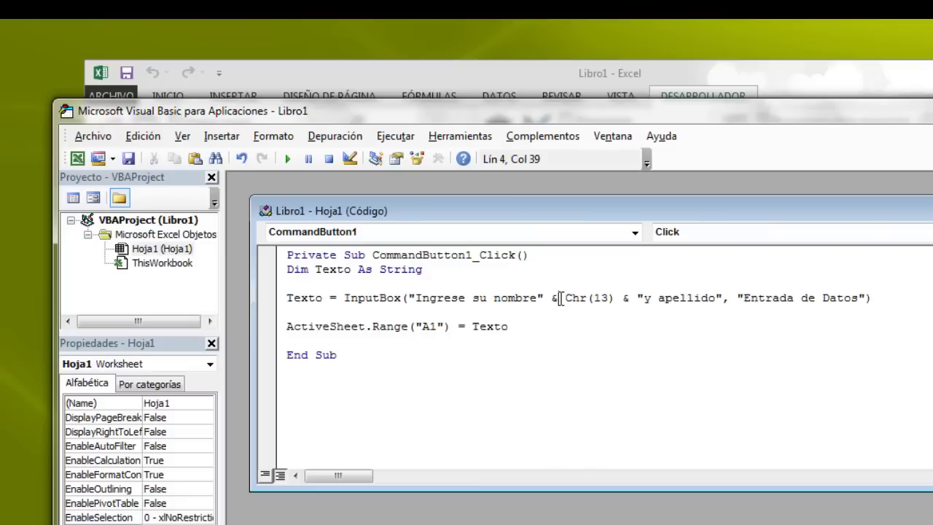
drag(566, 297, 608, 298)
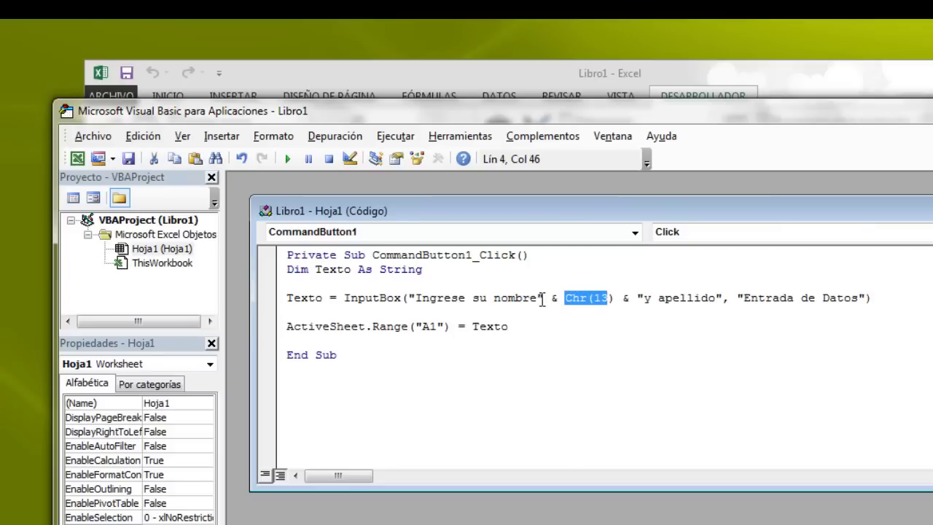
drag(549, 299, 558, 298)
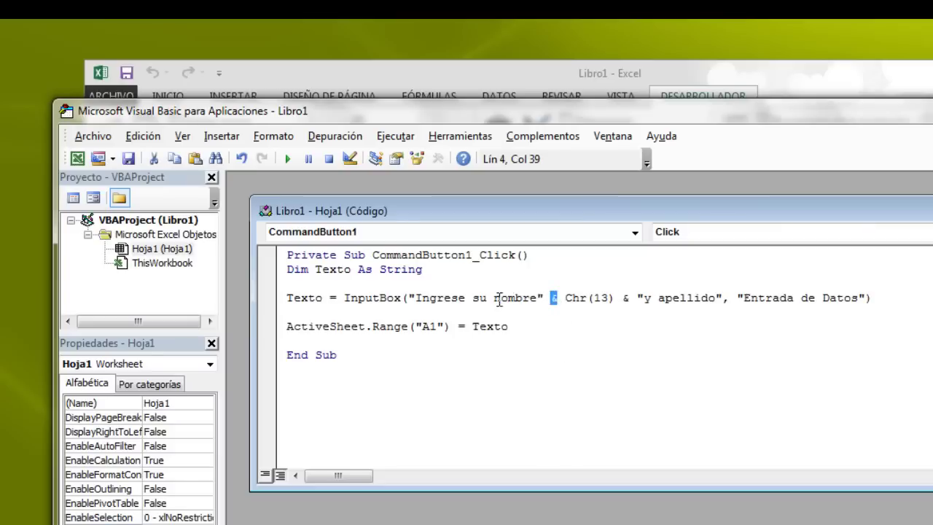
click(621, 299)
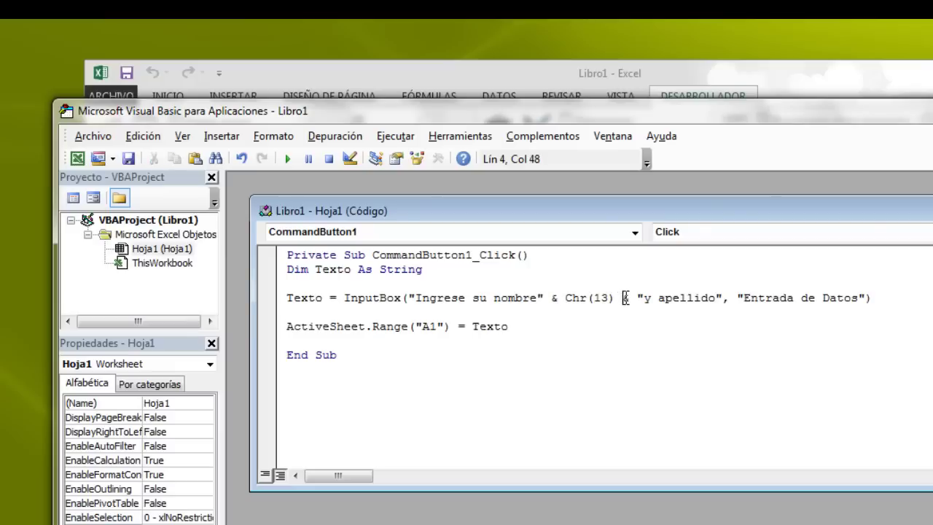
drag(622, 299, 631, 299)
click(591, 337)
click(472, 299)
click(583, 300)
click(682, 299)
Step: Run the button, enter HOLA AMIGOS DE YOUTUBE into A1, and widen column A to fit it
click(809, 74)
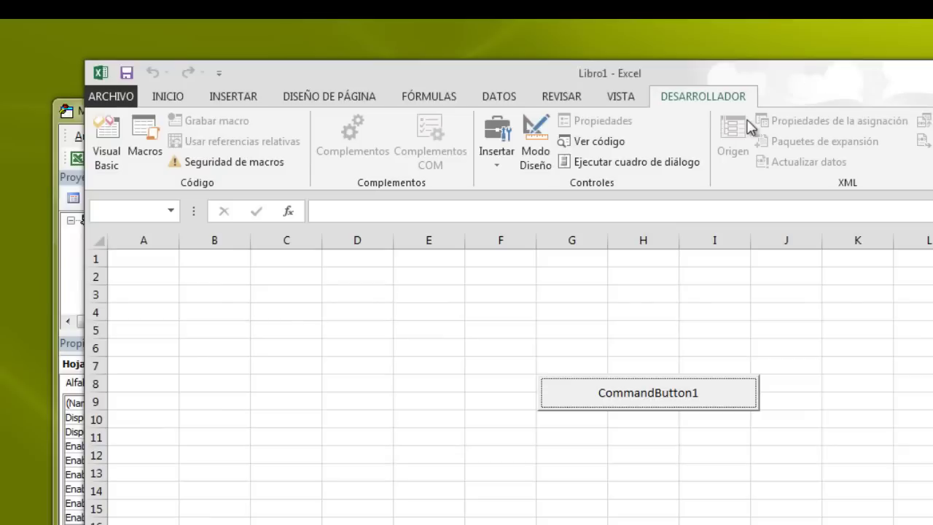
click(654, 387)
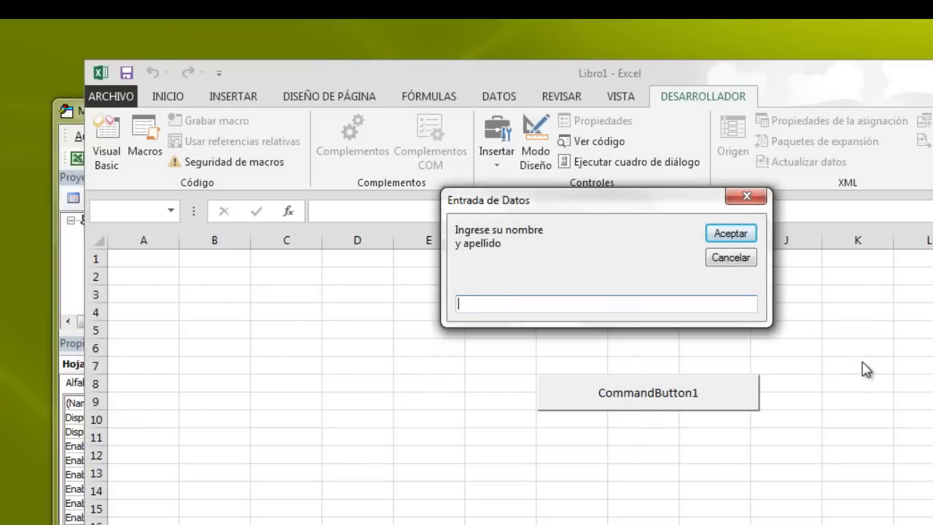
text(HOLA M)
text(IGOS)
key(BackSpace)
key(BackSpace)
key(BackSpace)
key(BackSpace)
key(BackSpace)
key(BackSpace)
text(AMIGOS DE YOUT)
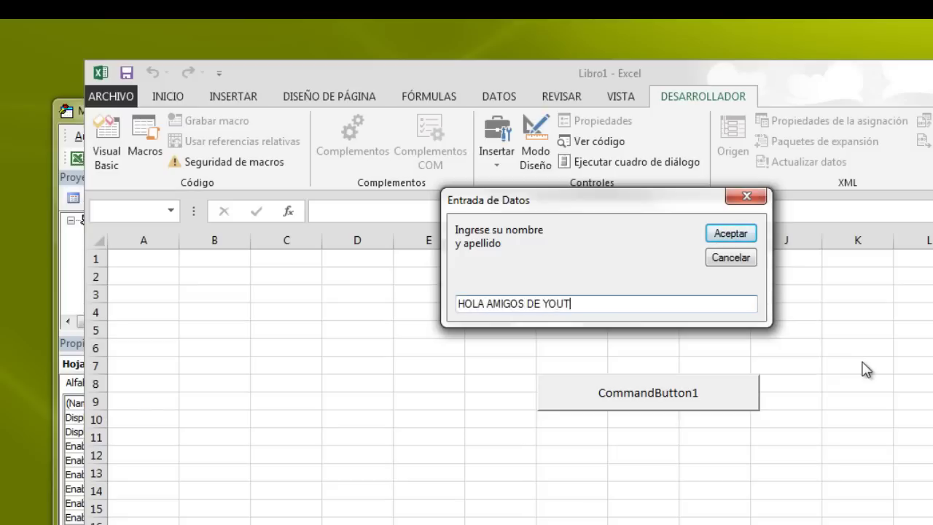
text(UV)
key(BackSpace)
text(BE)
click(726, 236)
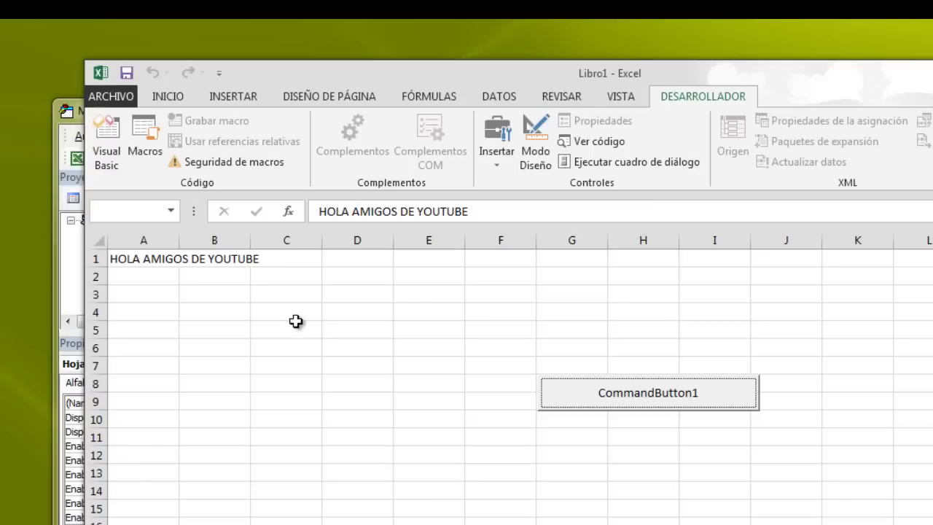
double_click(180, 243)
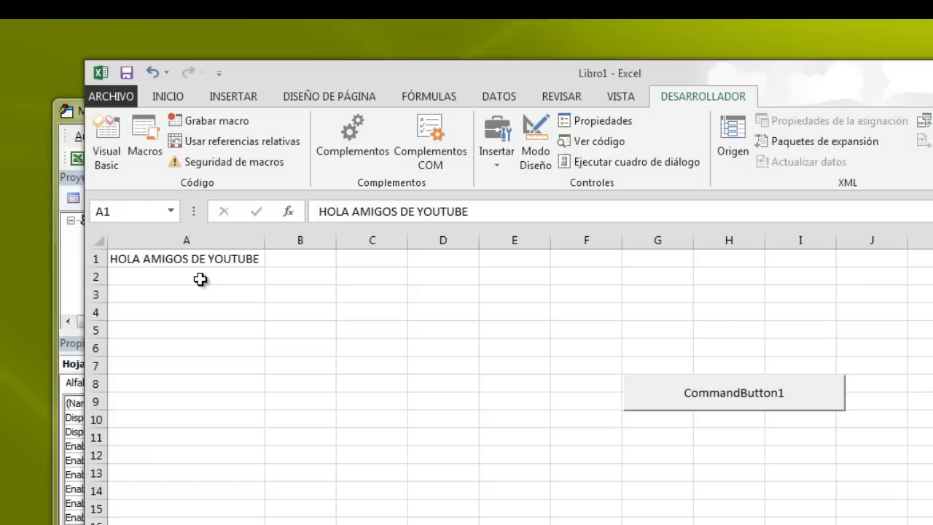
click(209, 259)
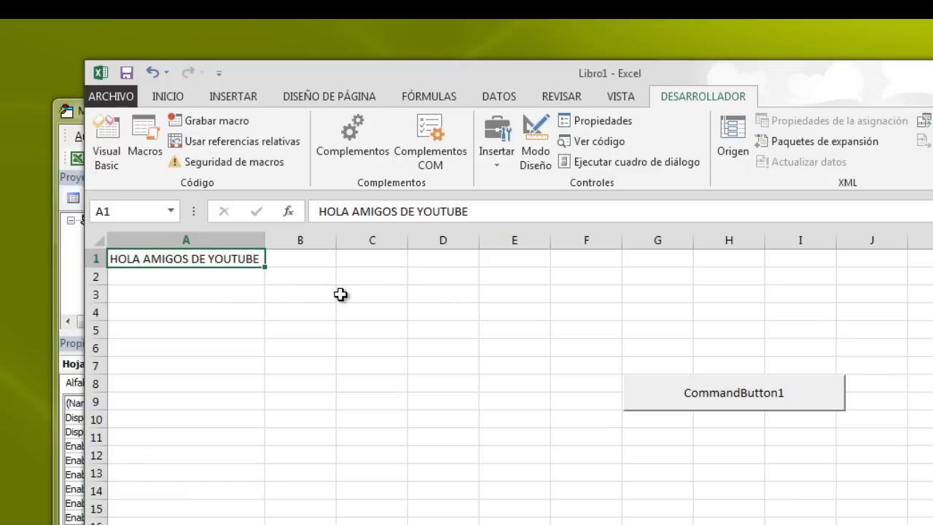
Step: Clear cell A1 and delete the Dim Texto As String declaration from the click code
key(Delete)
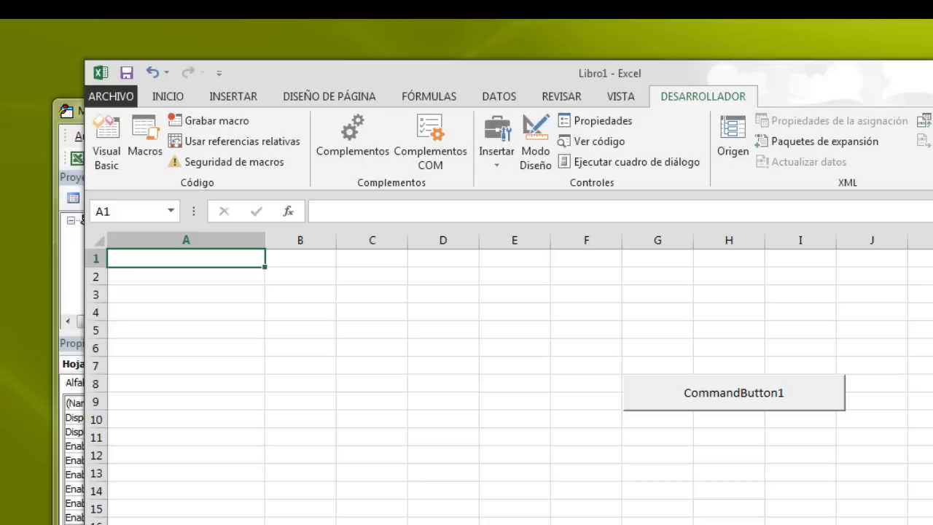
key(alt+F11)
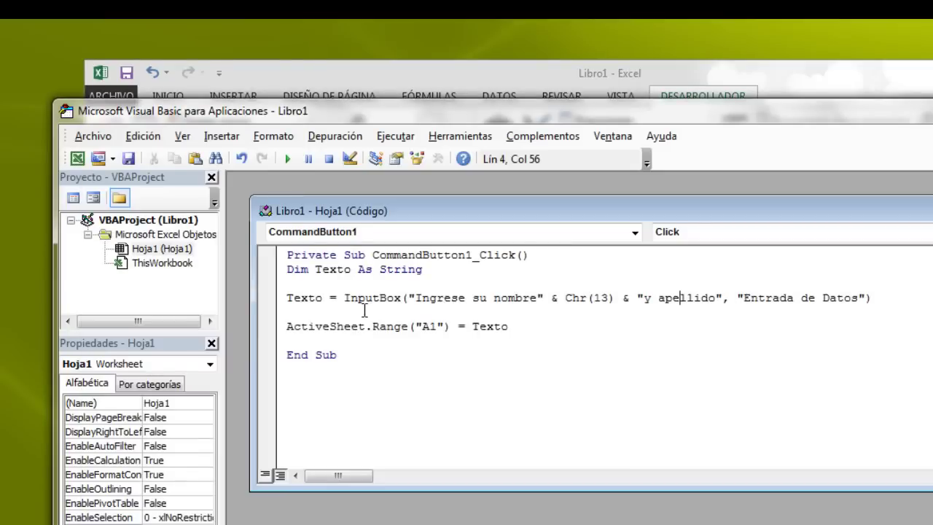
click(517, 328)
click(368, 283)
click(486, 275)
key(shift+Home)
key(Delete)
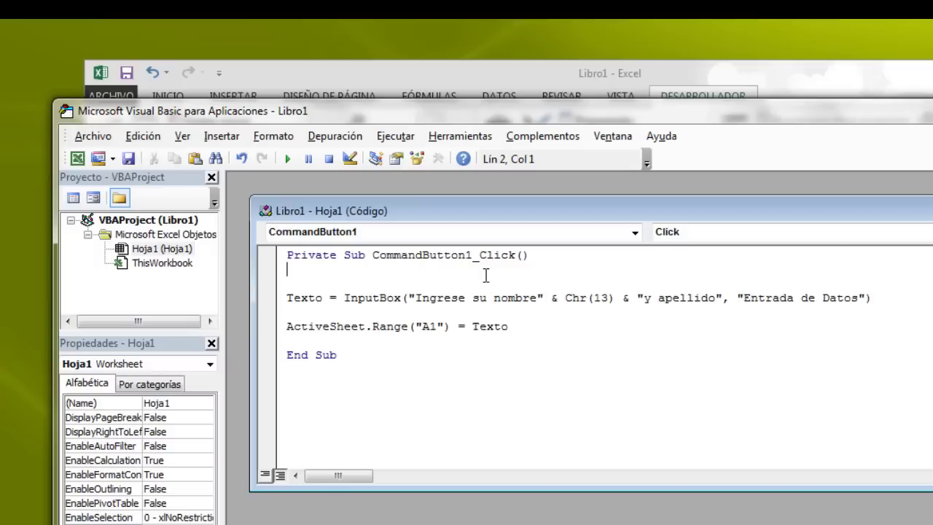
Step: Point out Texto in the InputBox and A1 lines, now used without a declaration
click(301, 299)
click(481, 326)
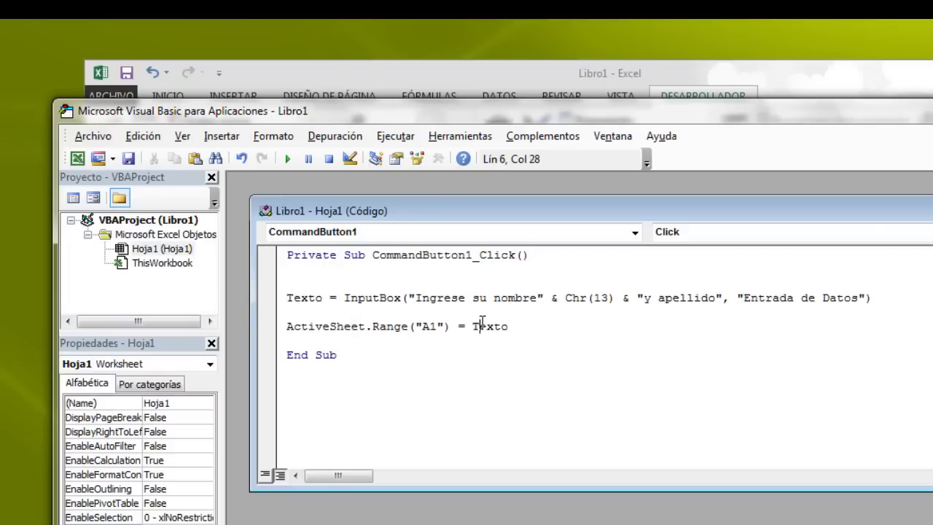
click(333, 272)
Step: Run CommandButton1, enter PRUEBA so it lands in A1, then return to the VBA editor
click(816, 76)
click(700, 392)
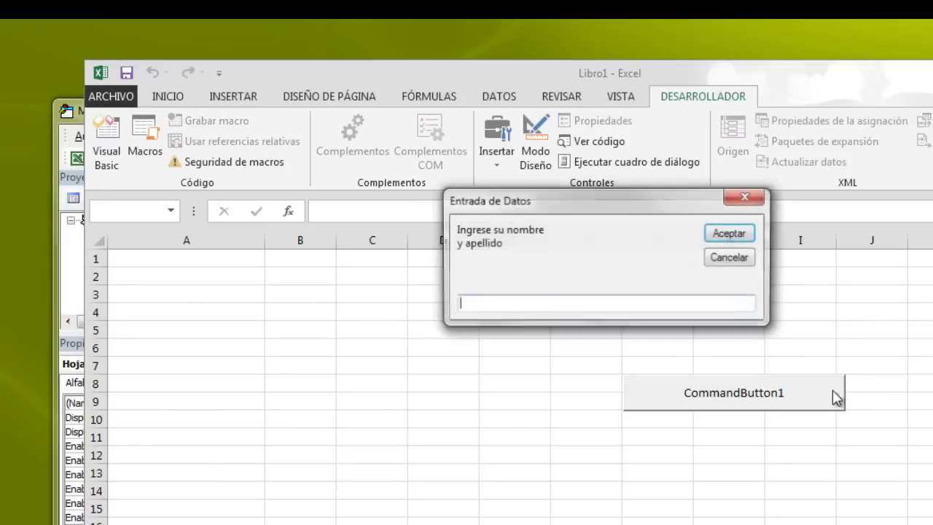
text(PRUEBA)
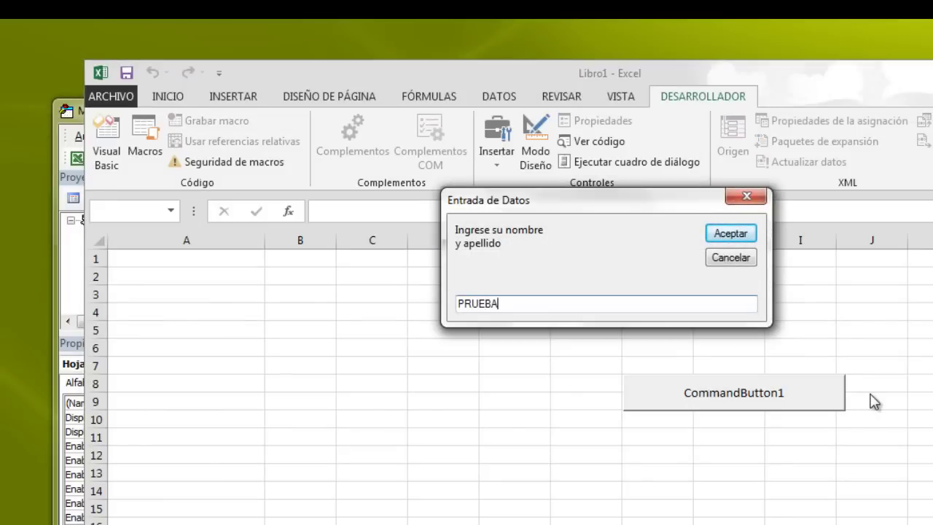
click(730, 233)
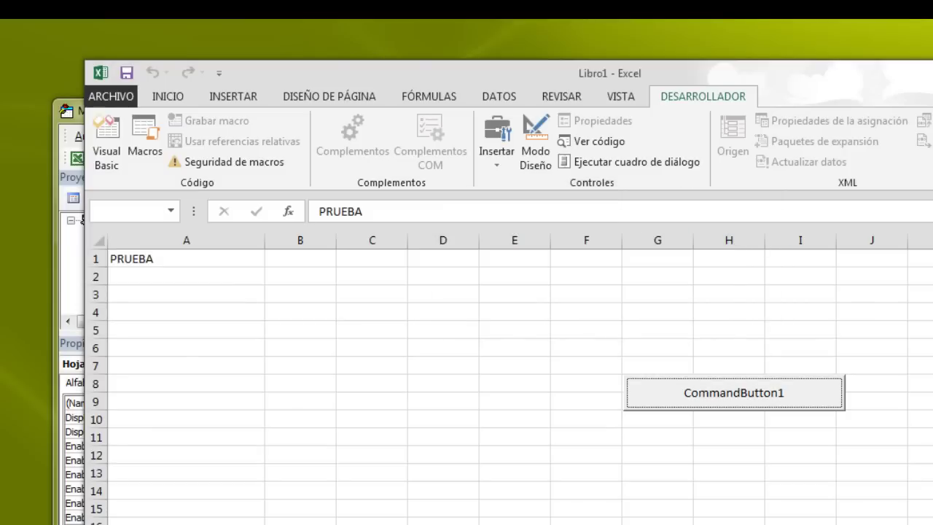
key(alt+F11)
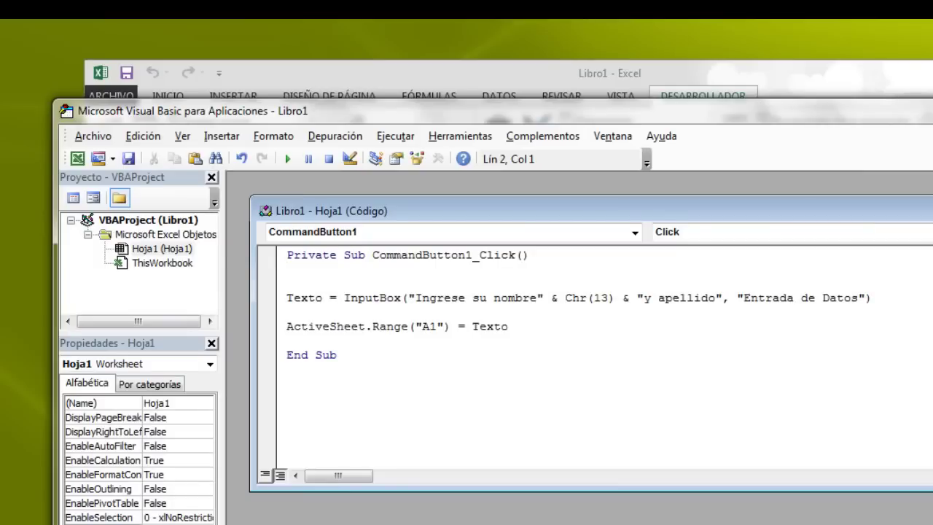
click(304, 297)
Step: Retype Dim Texto As String on line 2 of the Click procedure
click(297, 271)
text(d)
key(BackSpace)
text(Dim )
text(Texto )
text(as String)
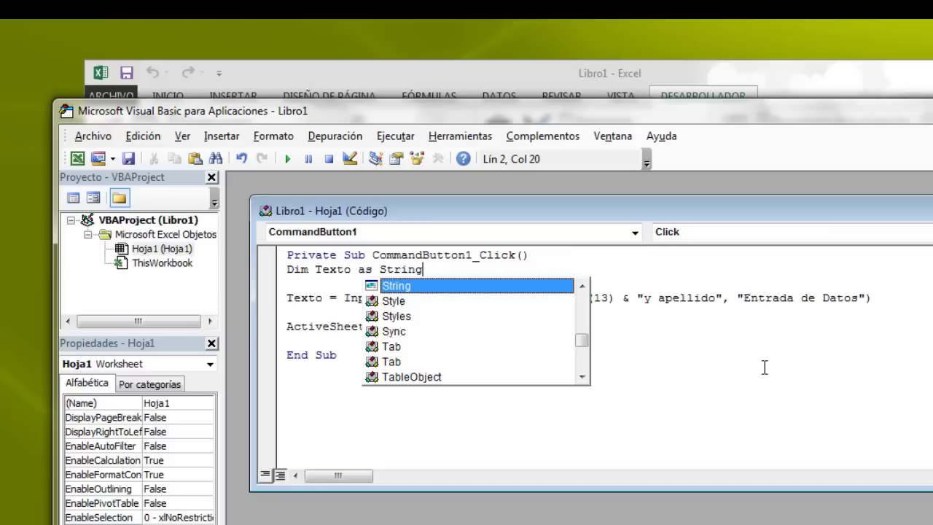
key(Return)
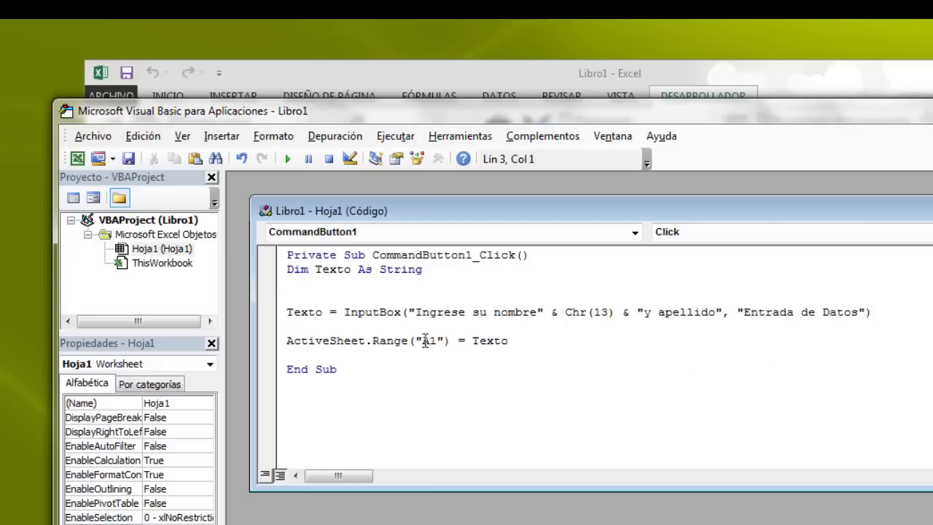
Step: Delete the Dim Texto As String declaration line
click(435, 270)
key(shift+Home)
key(Delete)
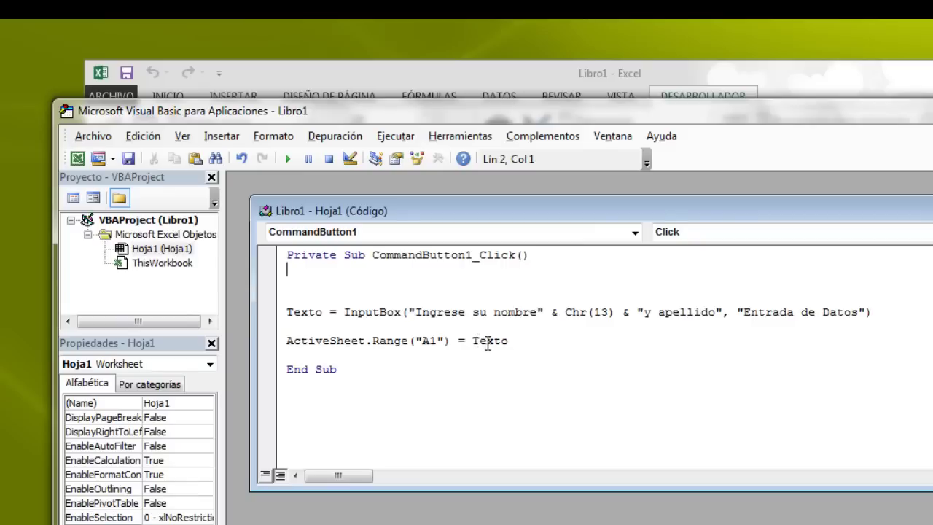
Step: Misspell Texto as Tto in the A1 assignment line
click(493, 341)
key(BackSpace)
key(BackSpace)
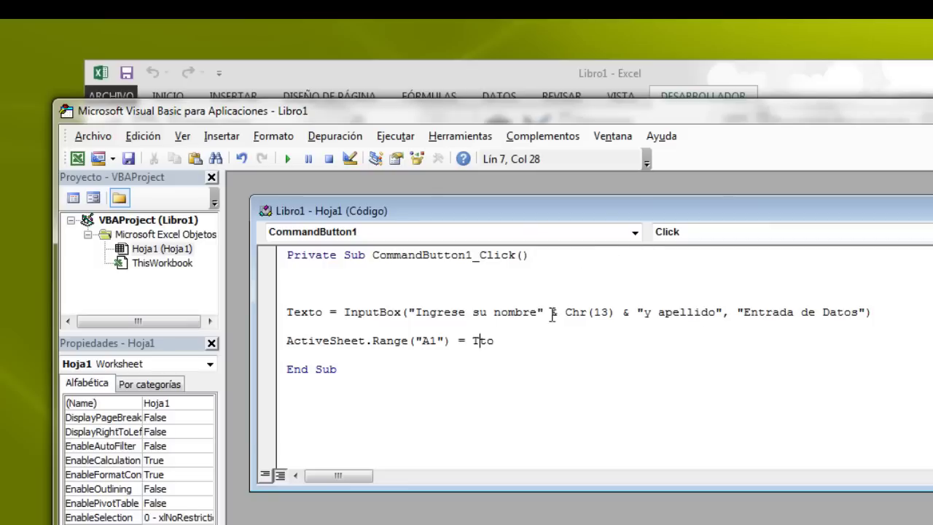
click(553, 342)
Step: Clear PRUEBA from A1 and run the macro entering 'esta es una prueba'
click(773, 70)
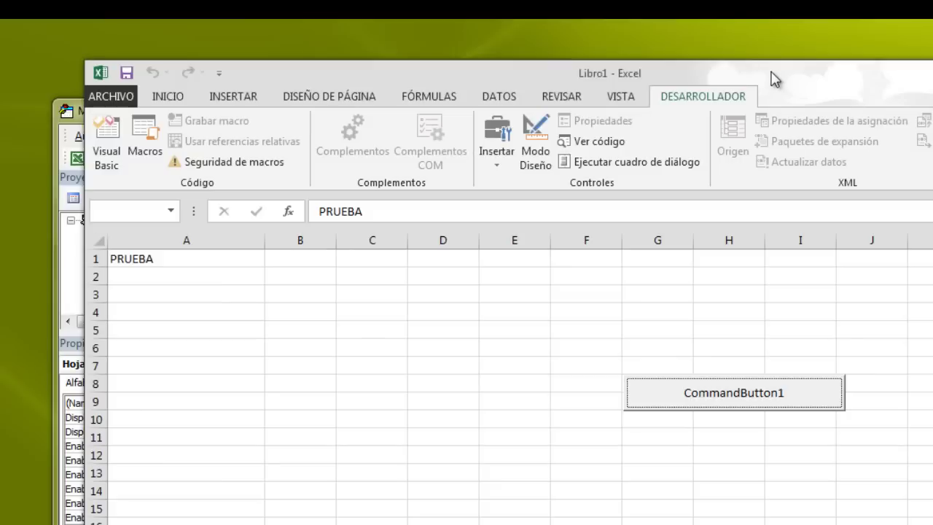
click(131, 259)
key(Delete)
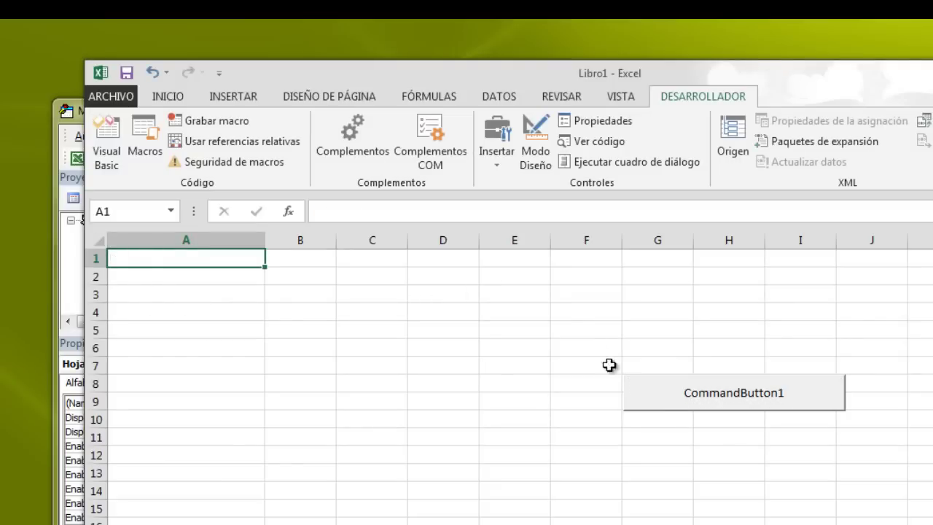
click(706, 393)
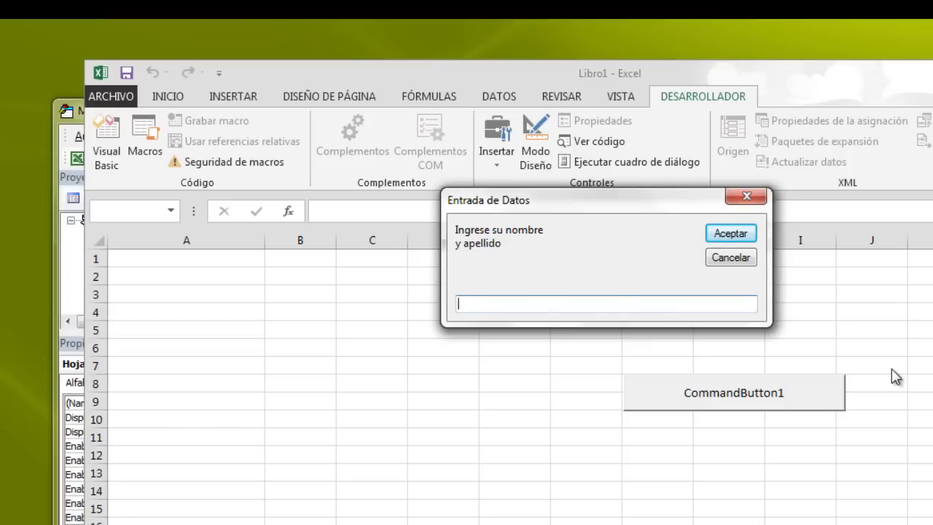
text(esta)
text( es una p)
text(rueba)
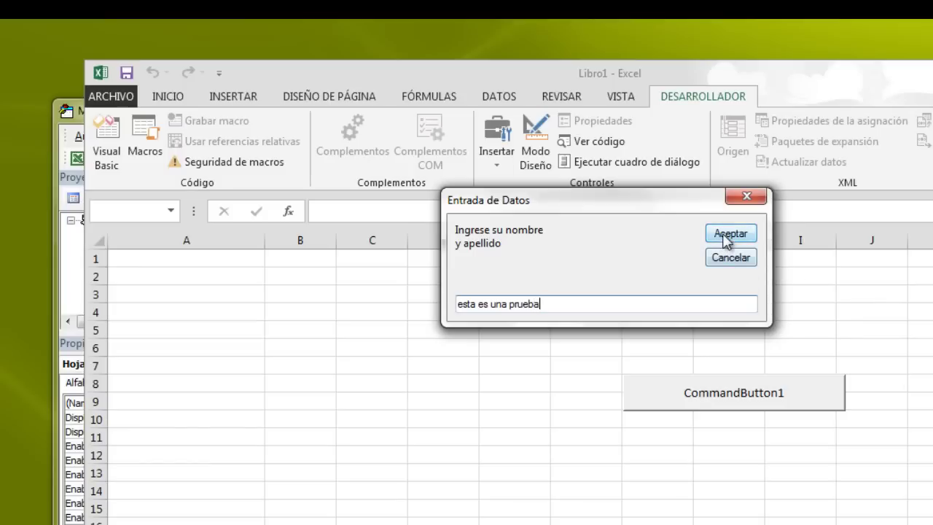
click(729, 233)
Step: Select A1 and run the macro again with 'esta es una prueba'; A1 stays empty
click(725, 238)
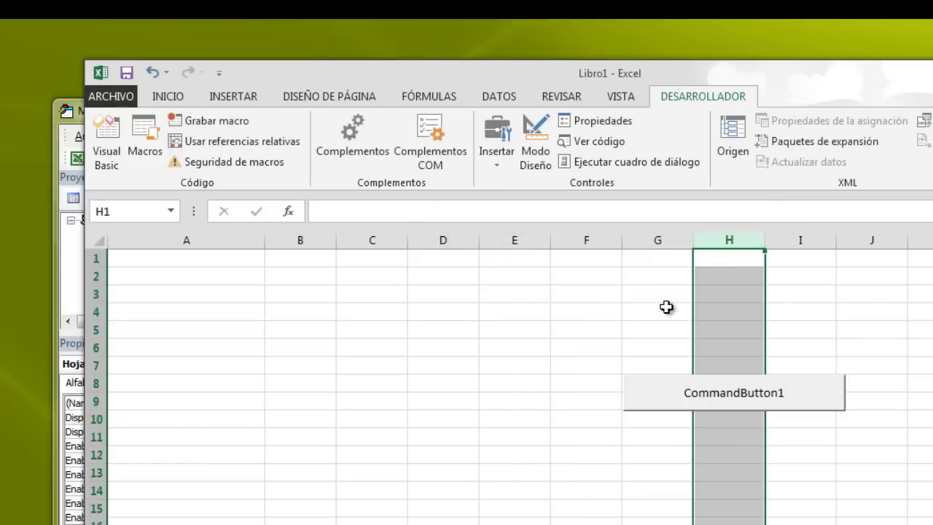
drag(640, 316, 660, 342)
click(640, 317)
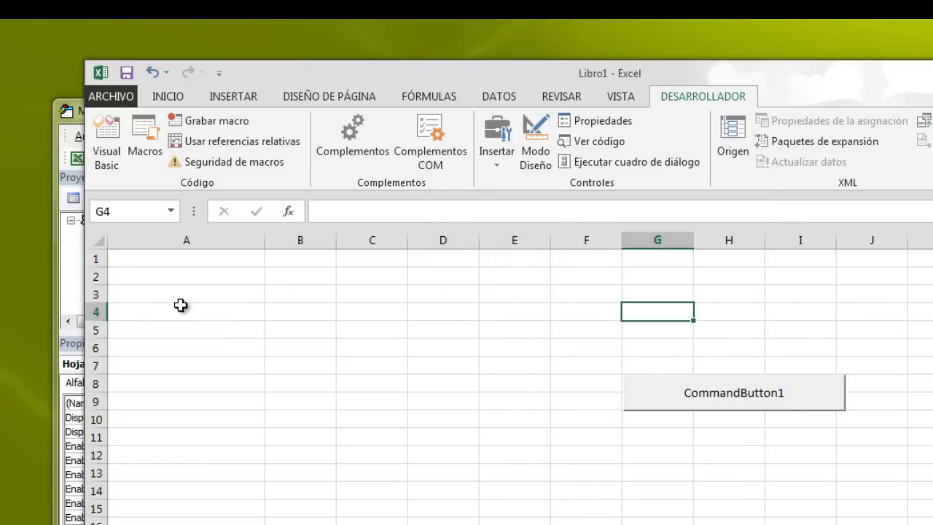
click(173, 260)
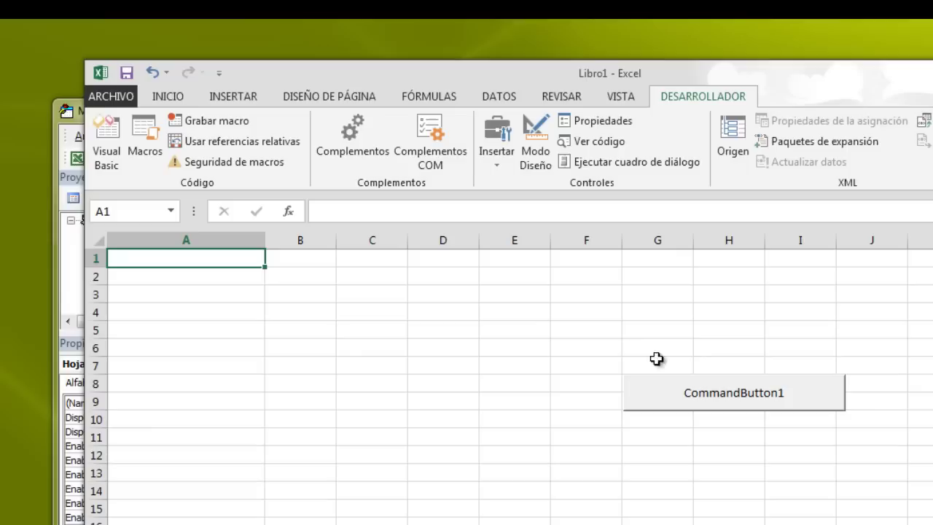
click(684, 394)
text(est)
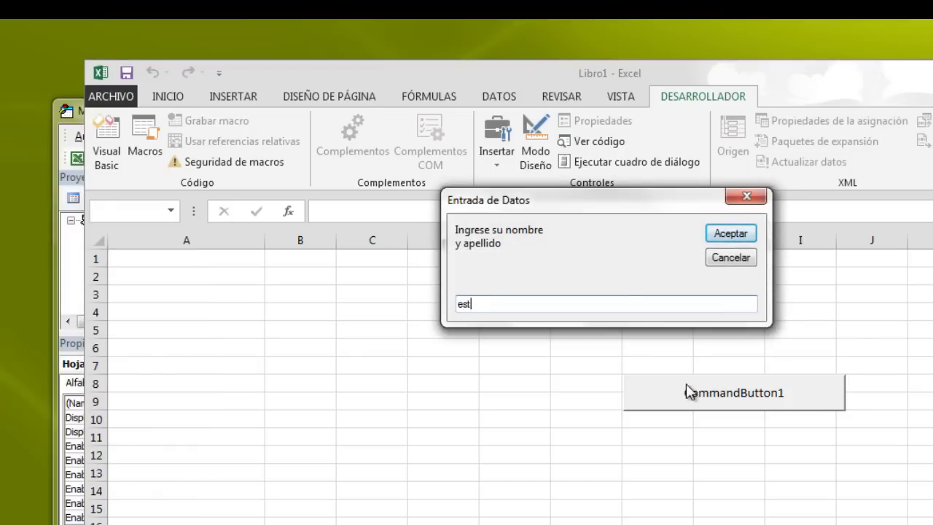
text(a es una prue)
text(ba)
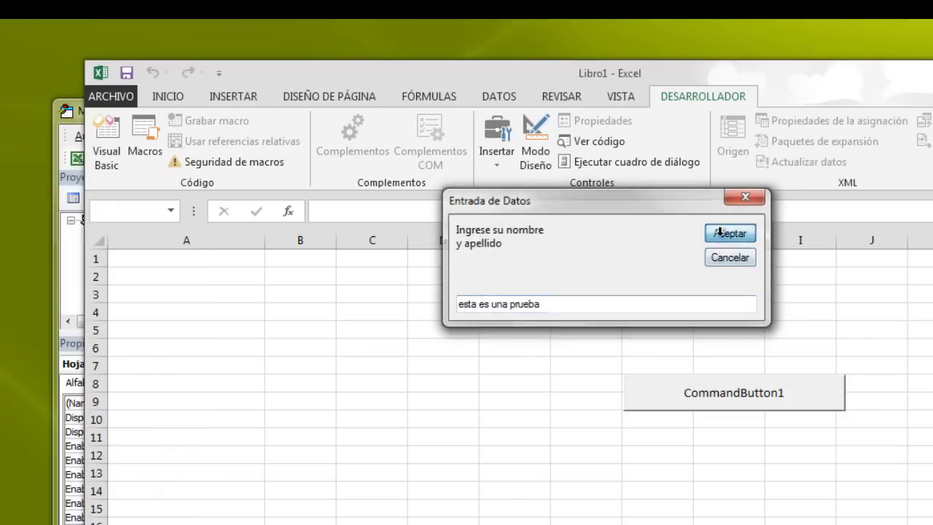
click(716, 235)
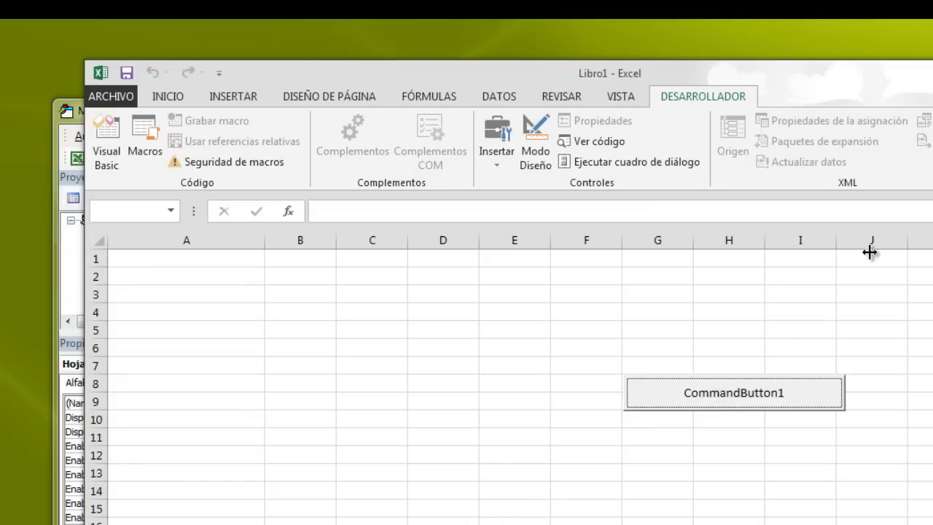
Step: Add Option Explicit as the first line of the module
key(alt+F11)
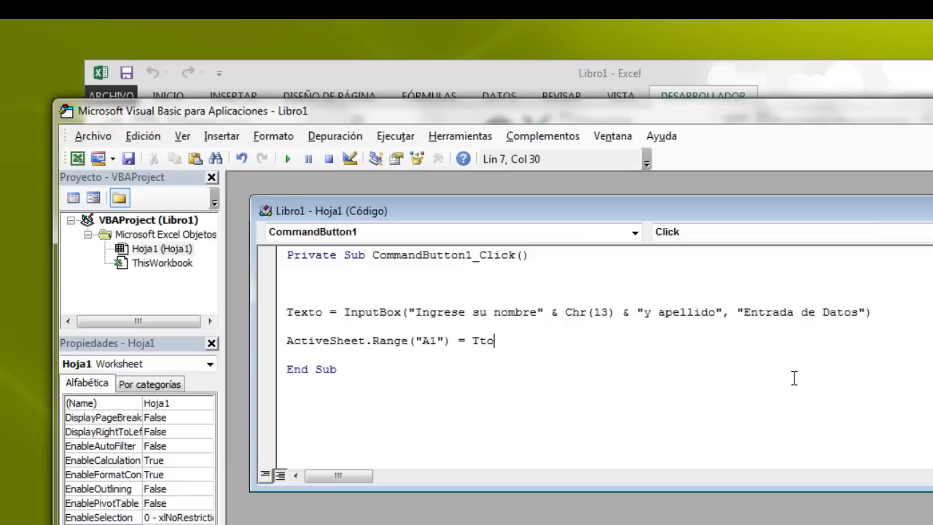
click(711, 413)
key(ctrl+Home)
key(Return)
key(Up)
text(O)
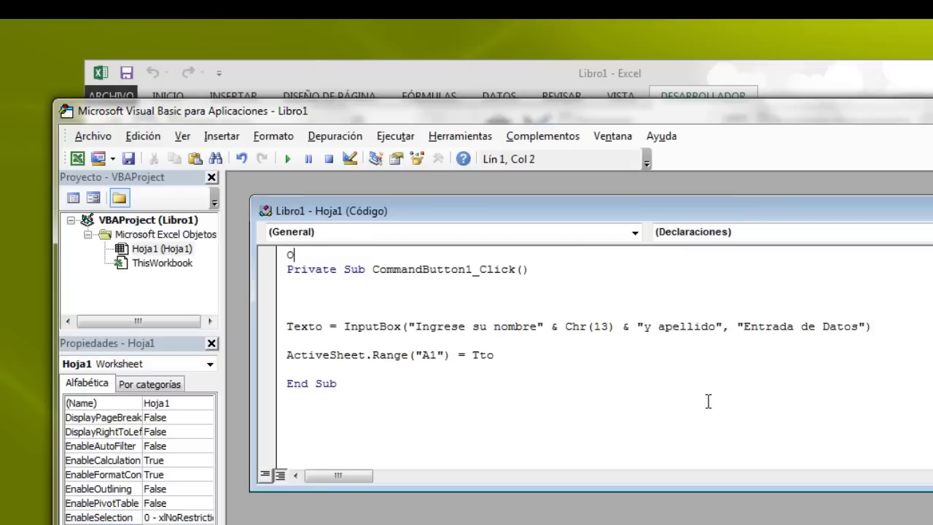
text(ption Ex)
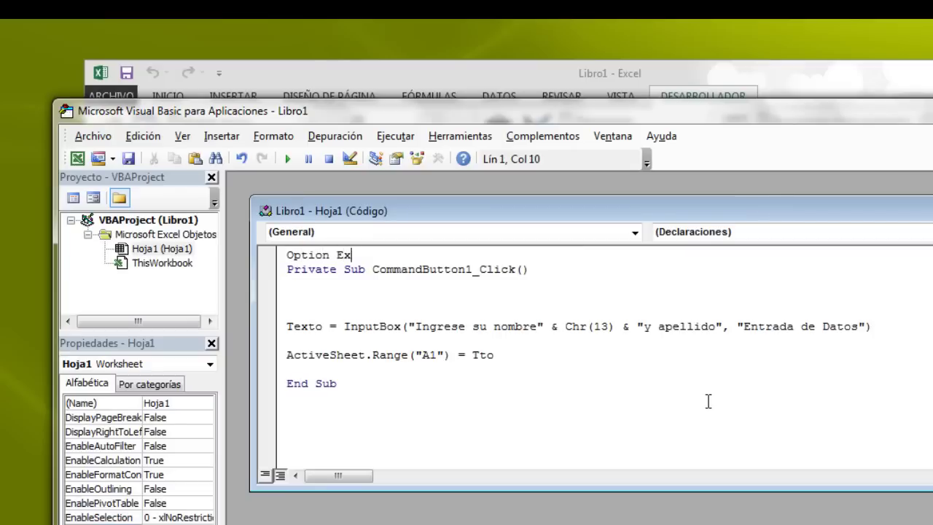
text(plicit)
key(Return)
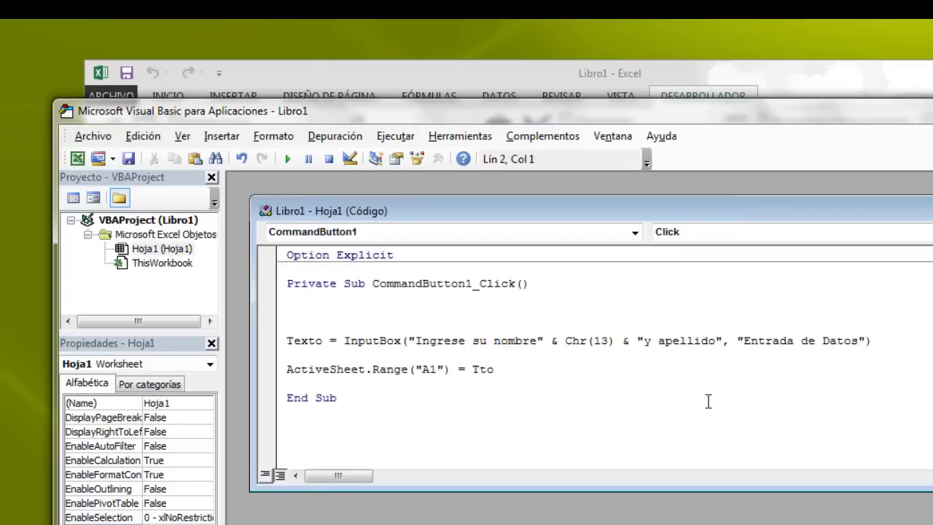
Step: Remove the blank line below it and run CommandButton1, triggering the 'variable not defined' error
key(Delete)
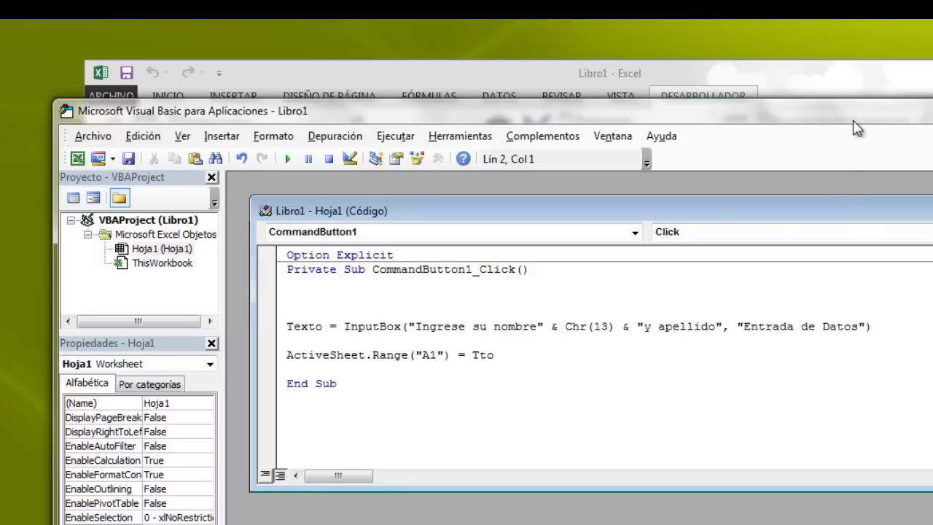
click(864, 86)
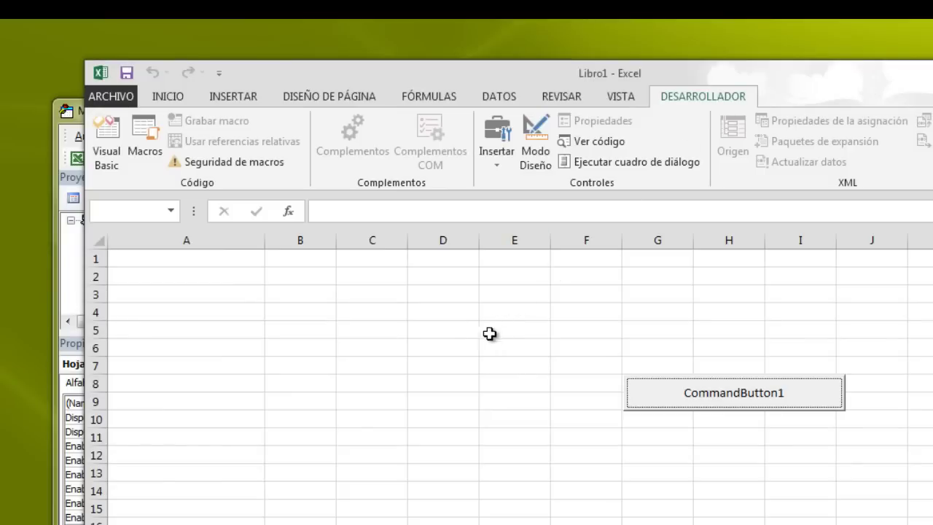
click(715, 391)
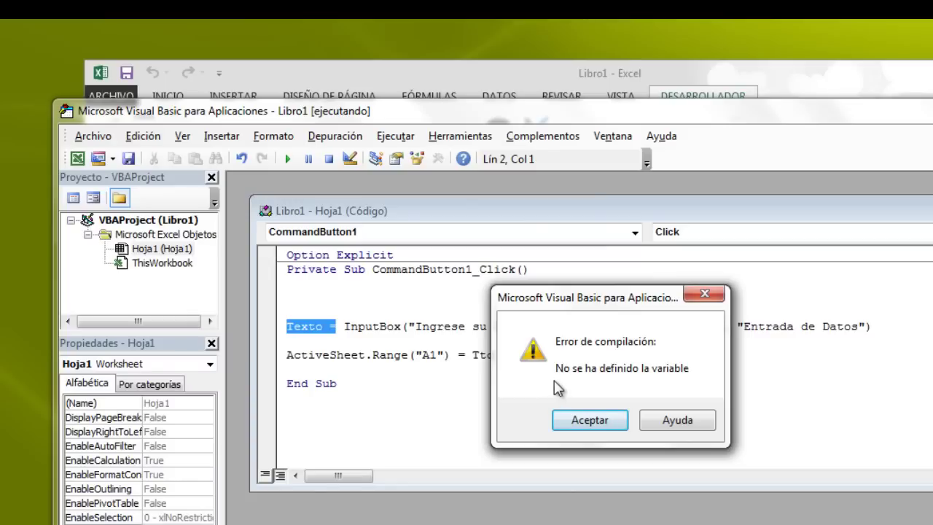
Step: Dismiss the compile error and reset the macro out of break mode
click(592, 421)
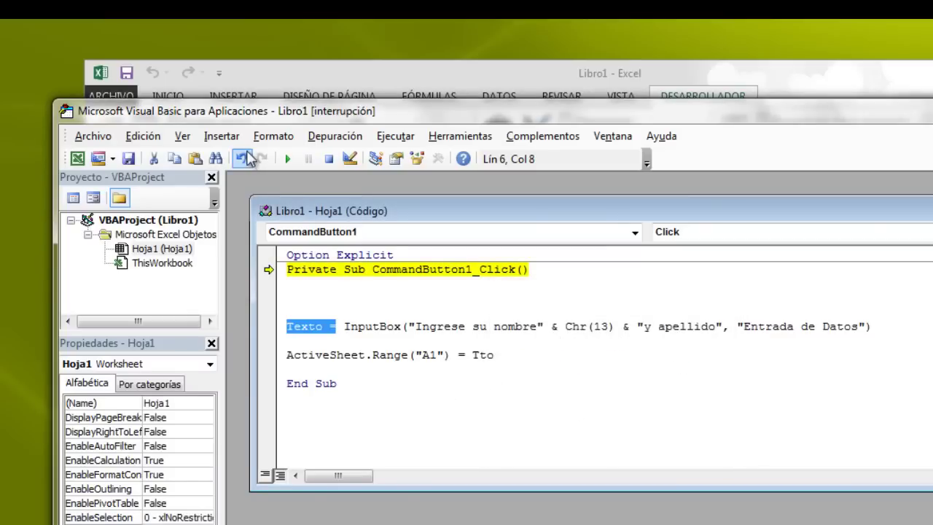
click(329, 159)
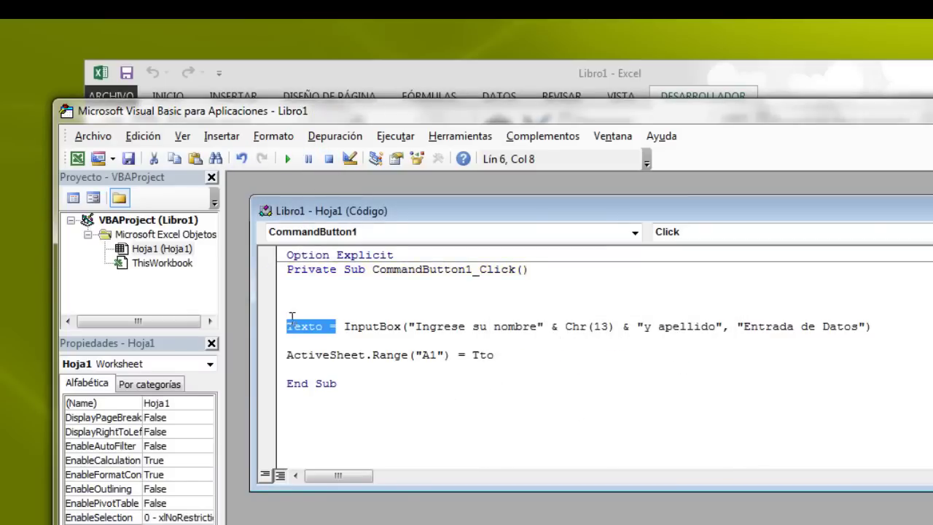
click(297, 295)
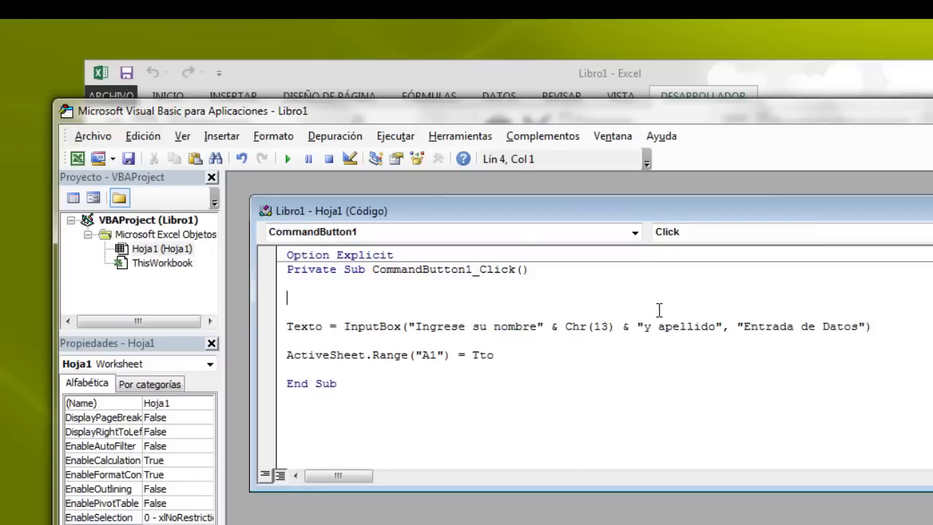
Step: Add Dim Texto As String on a new line just below the Sub line
key(Up)
key(Return)
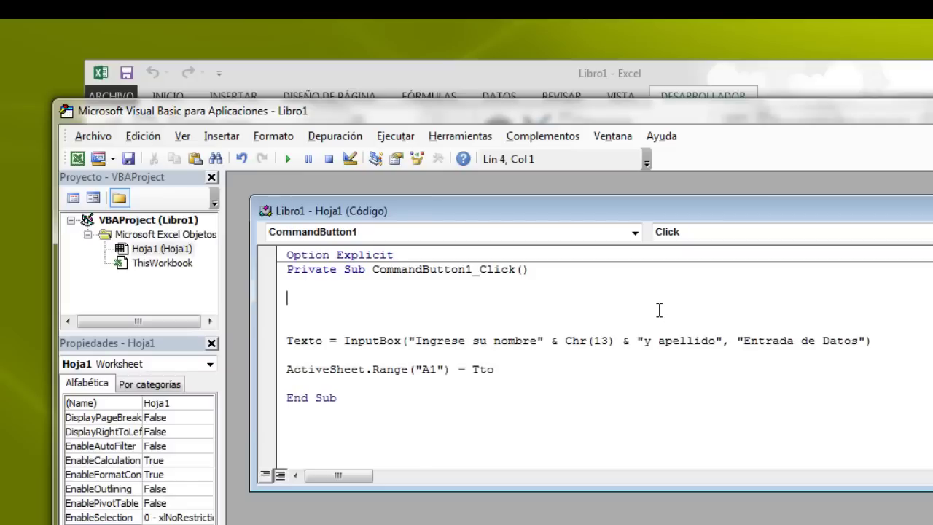
text(Dim )
text(A)
key(BackSpace)
text(Tex)
text(to as string)
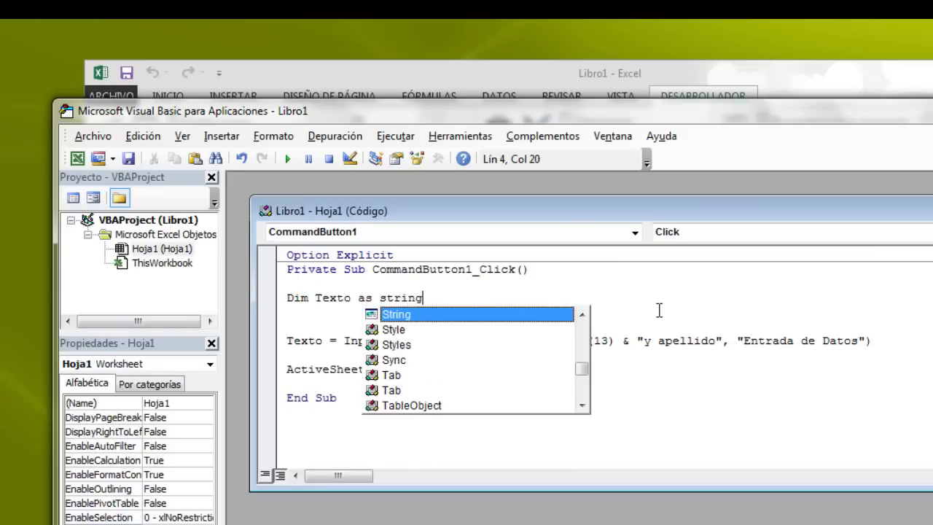
key(Return)
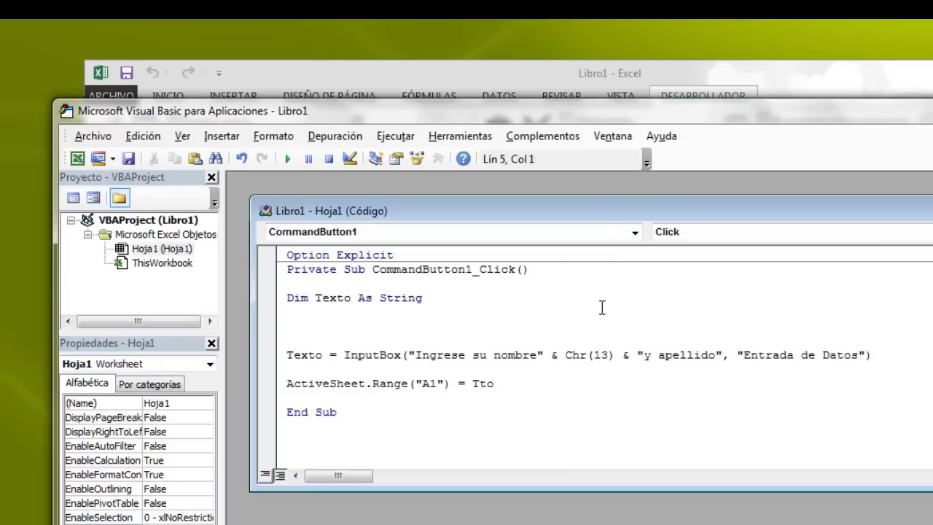
Step: Run the button, dismiss the compile error about Tto, and reset the macro
click(771, 78)
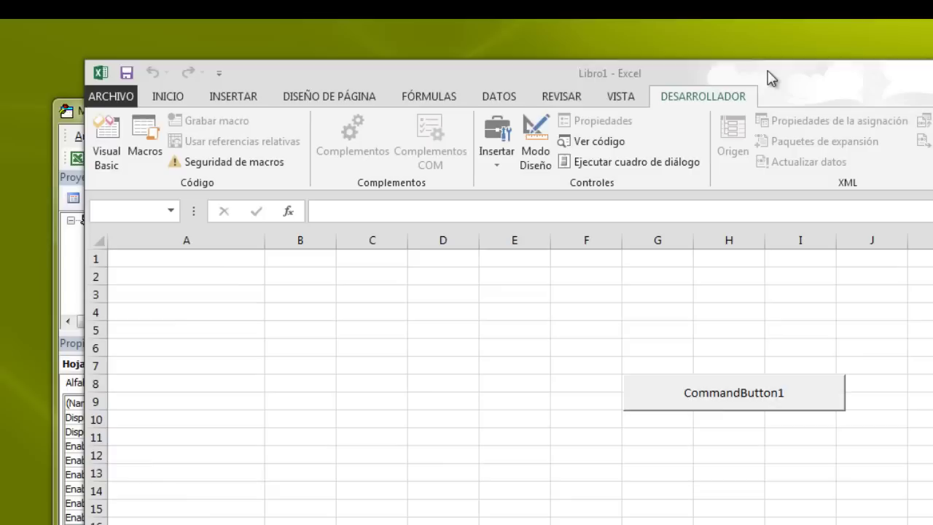
click(718, 405)
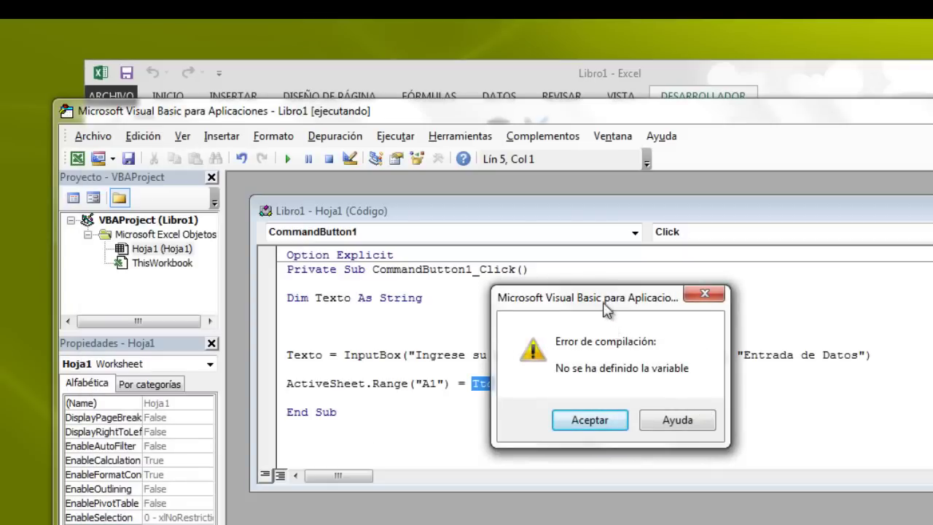
drag(607, 303, 755, 271)
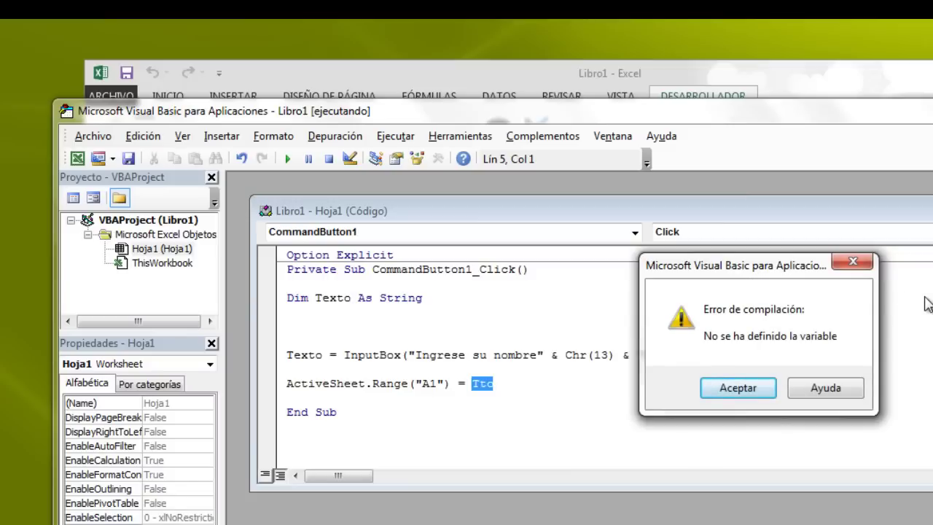
click(740, 389)
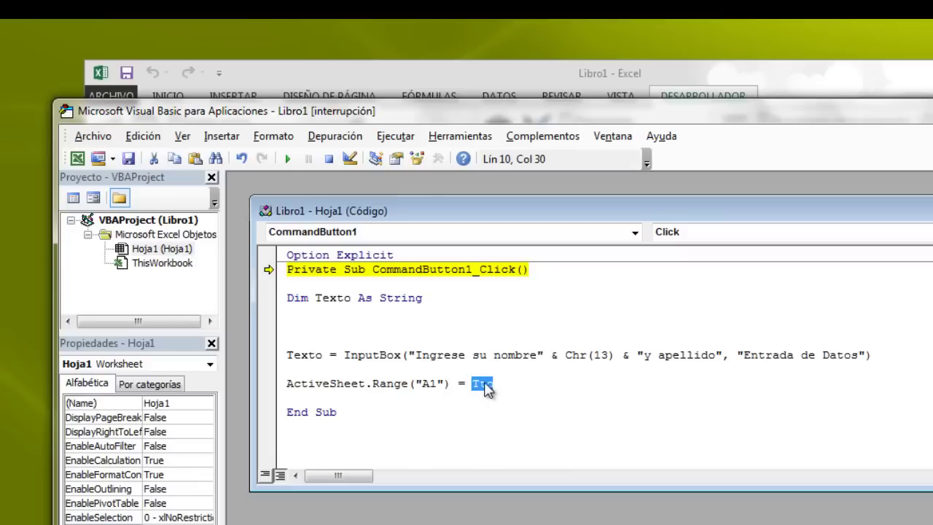
click(485, 383)
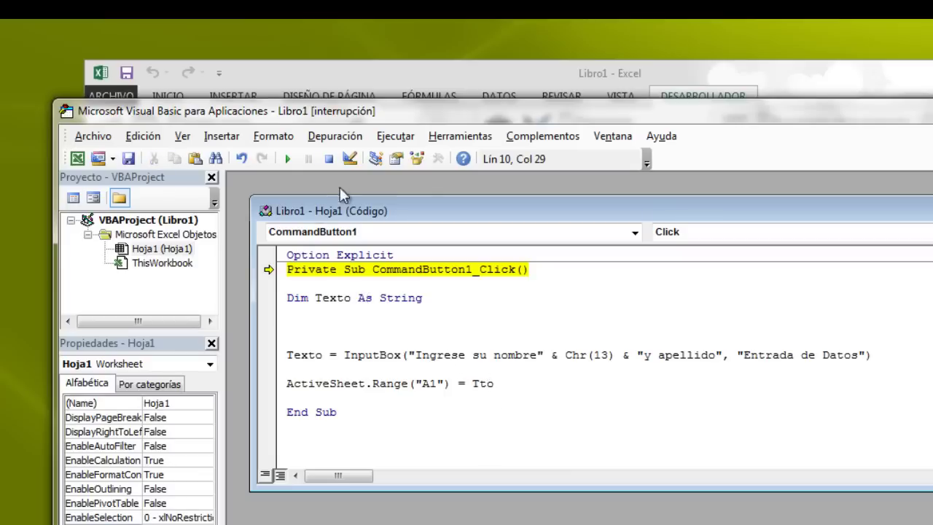
click(330, 159)
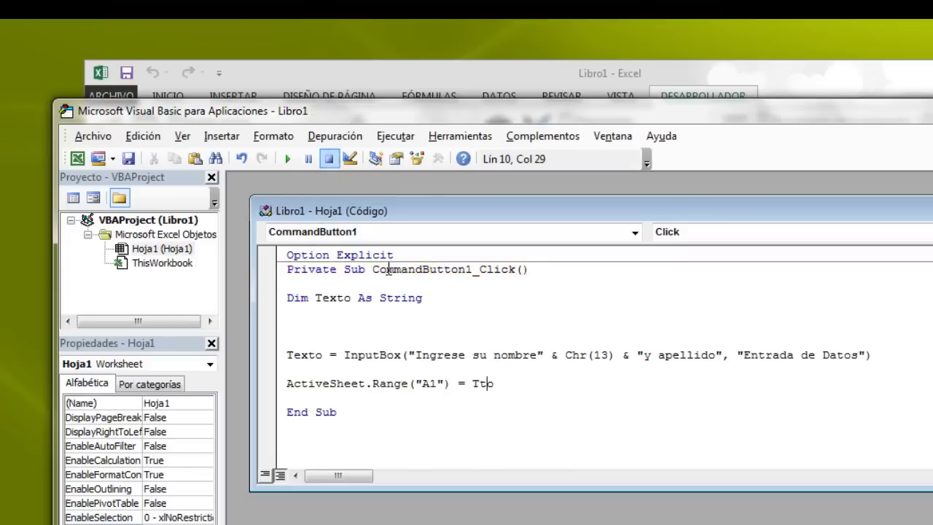
Step: Replace the misspelled Tto with Texto in the A1 assignment
click(470, 383)
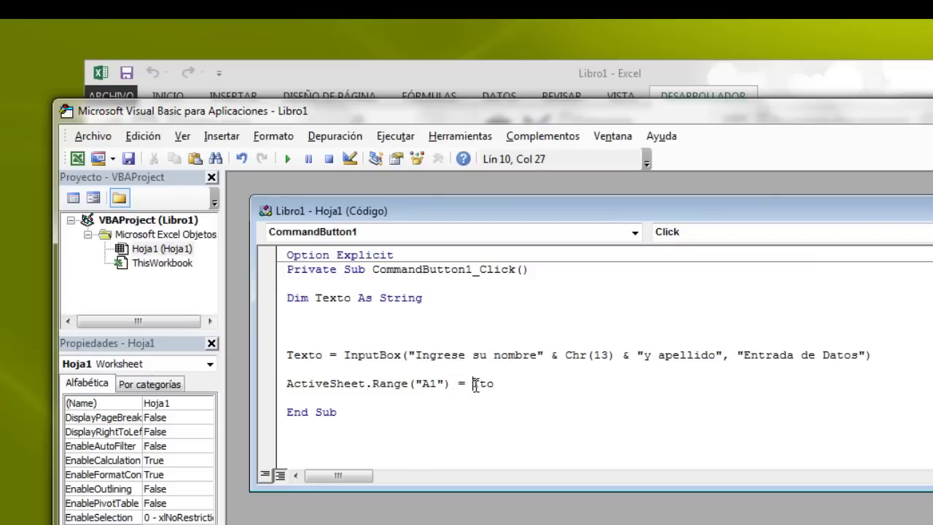
key(shift+End)
text(T)
text(exto)
Step: Run the corrected macro, entering 'esta es una prueba' into cell A1
click(813, 83)
click(724, 396)
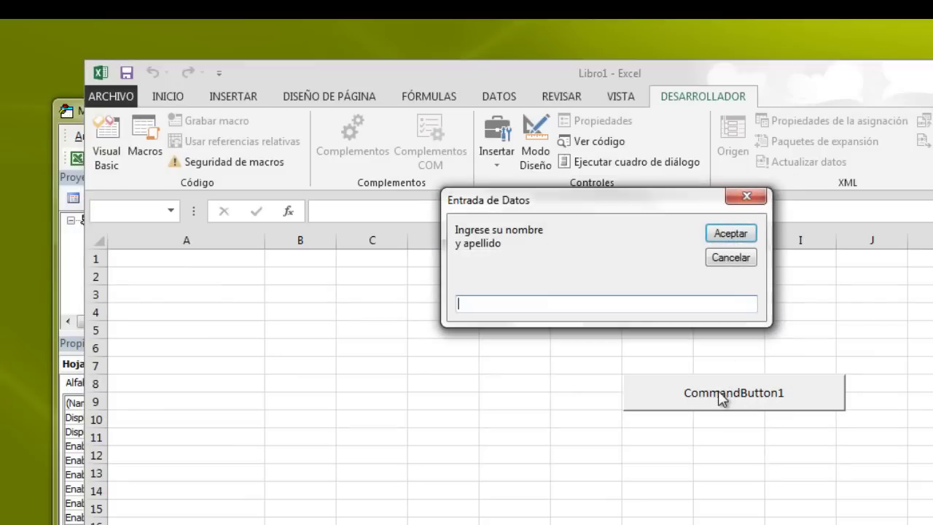
text(esta)
text( es una prueb)
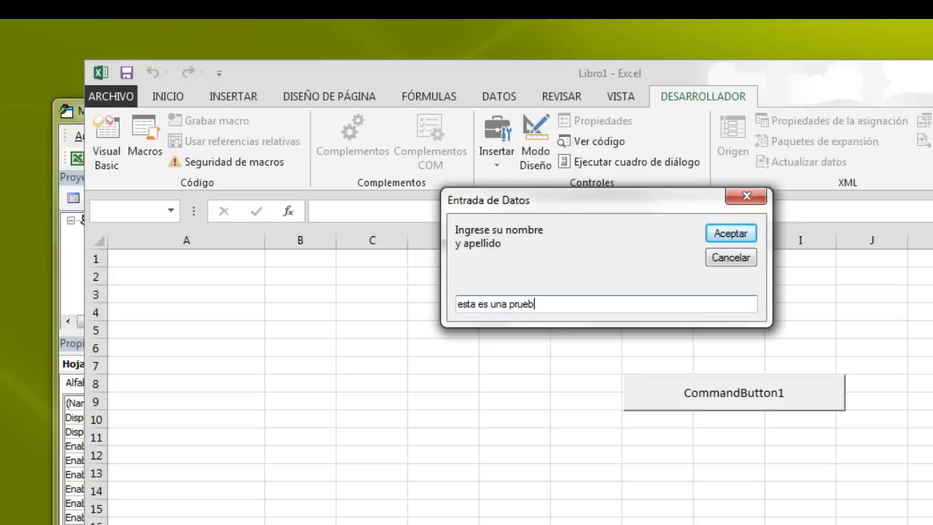
text(a)
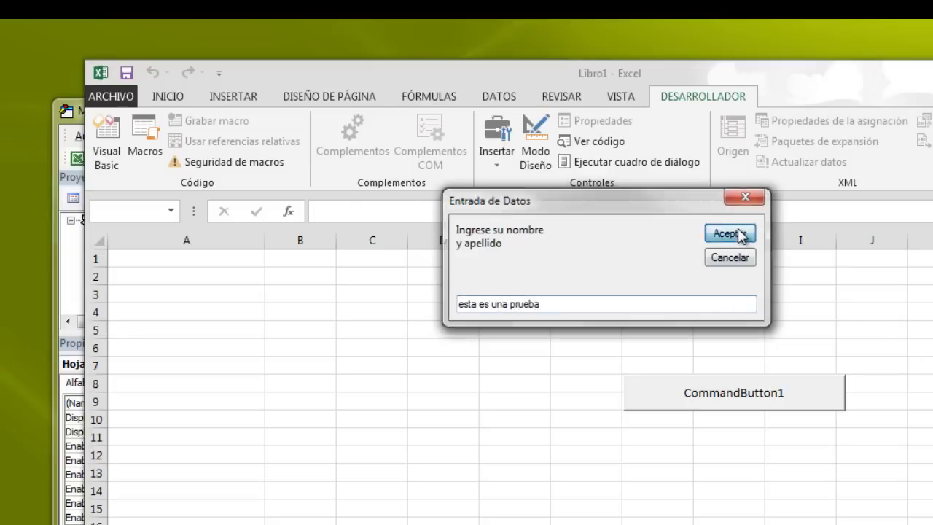
click(731, 233)
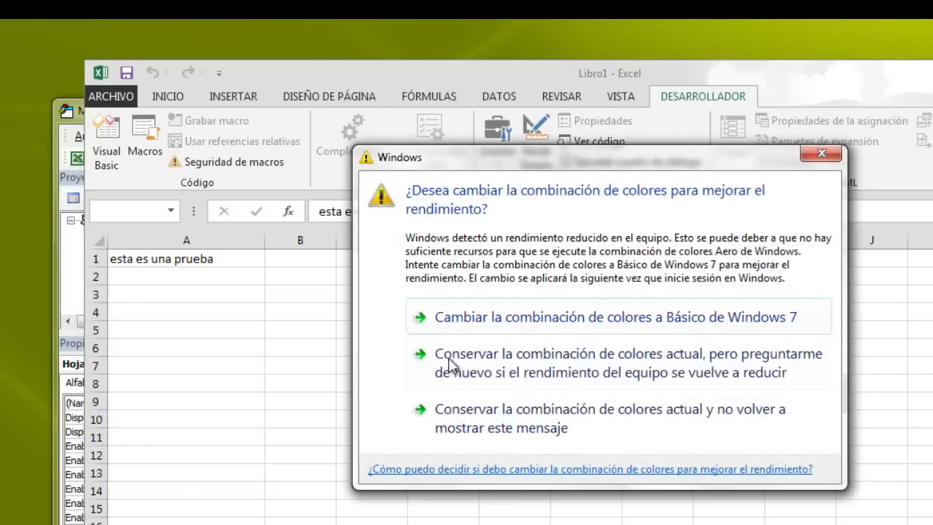
Step: Dismiss the colour-scheme warning and clear the test text from A1
click(460, 423)
click(233, 259)
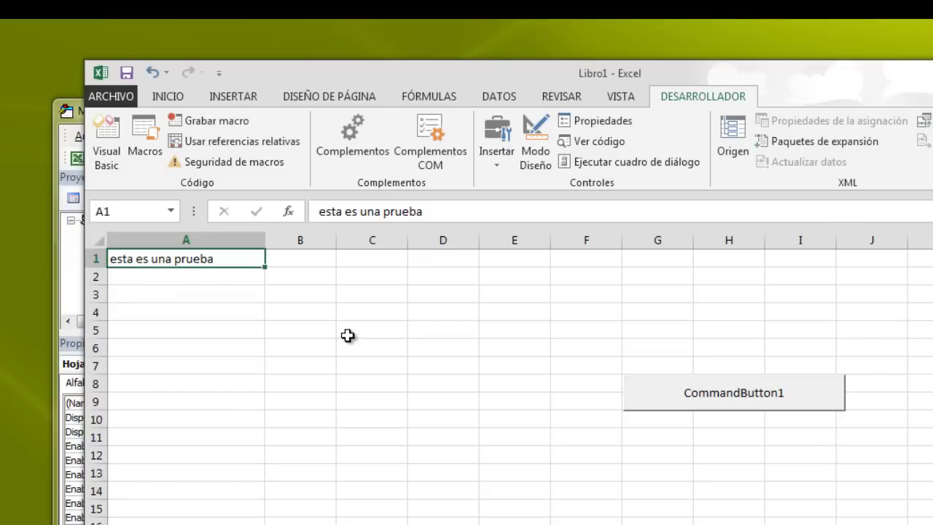
key(Delete)
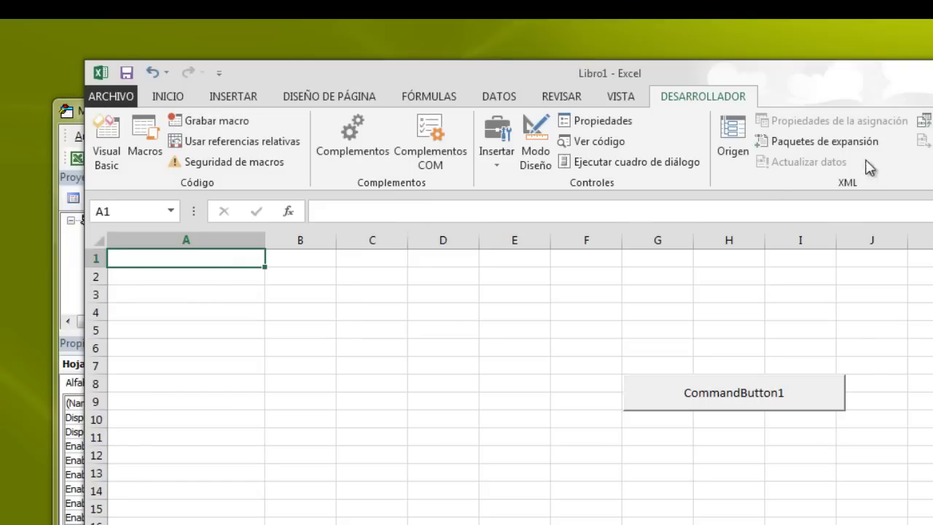
Step: Declare Dim Celda As String directly above the Texto declaration, leaving an empty line below
key(alt+F11)
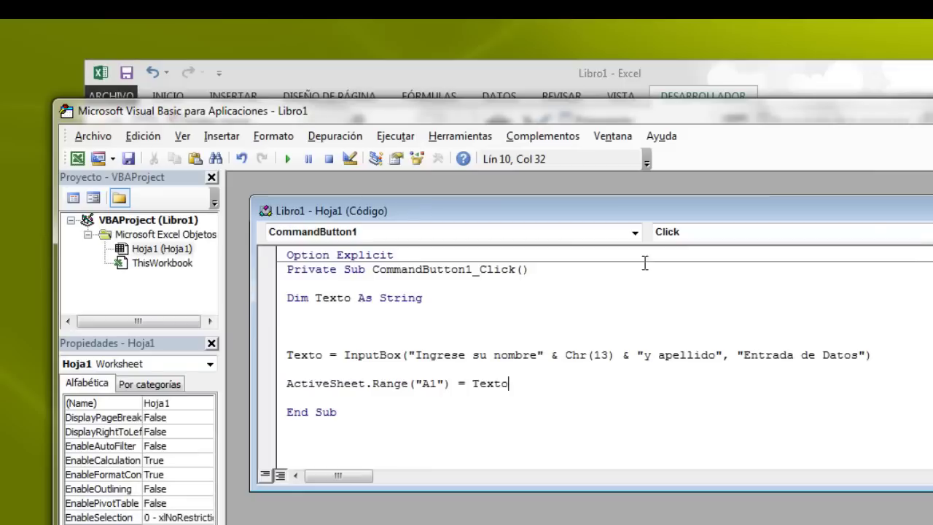
click(301, 326)
key(Up)
key(Up)
key(Up)
key(Return)
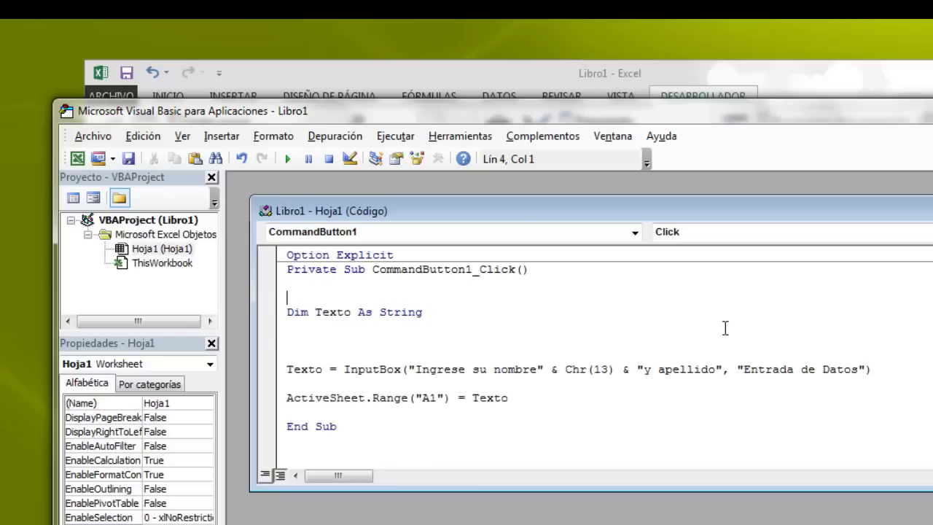
text(D)
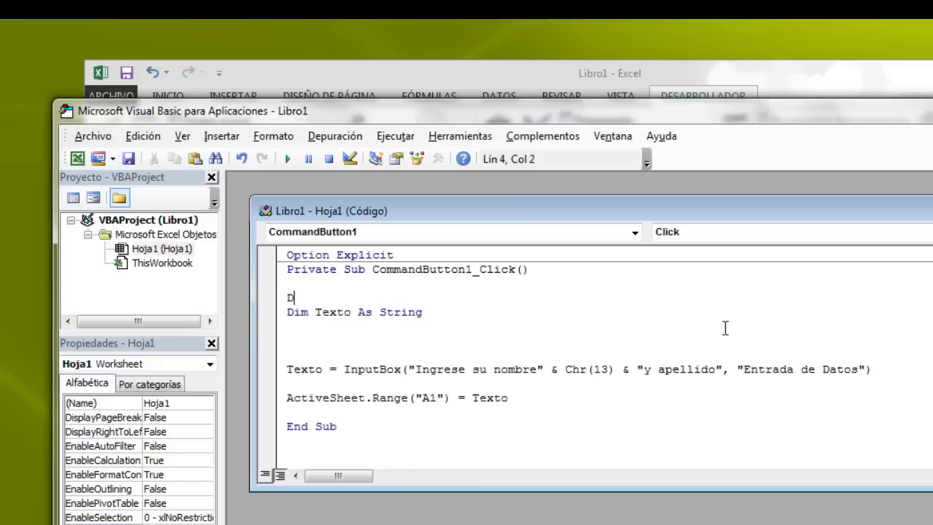
text(im Ce)
text(lda)
text( as )
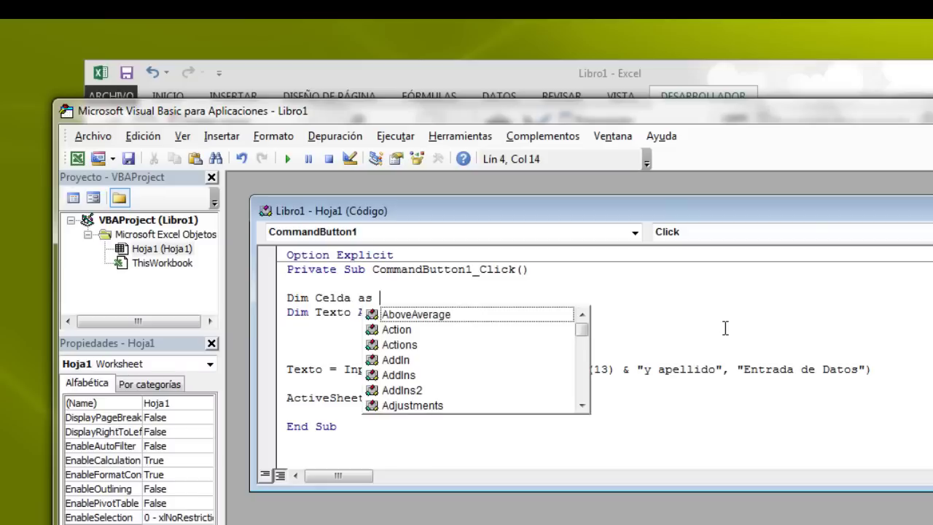
text(strin)
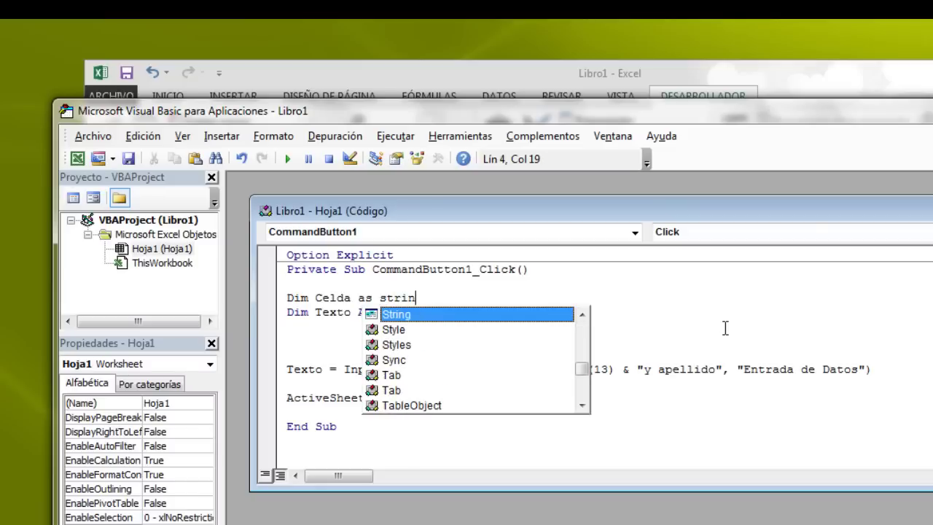
text(g)
key(Return)
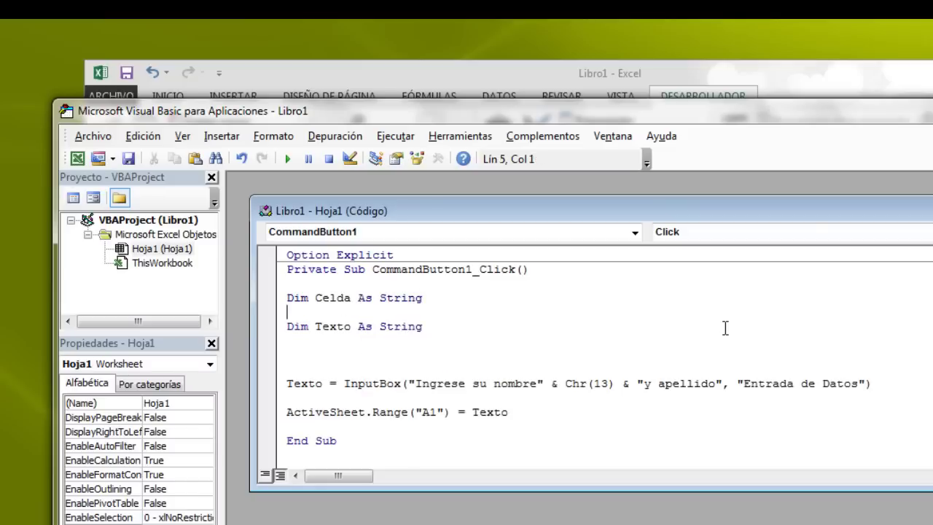
key(Delete)
key(Down)
key(Down)
key(Down)
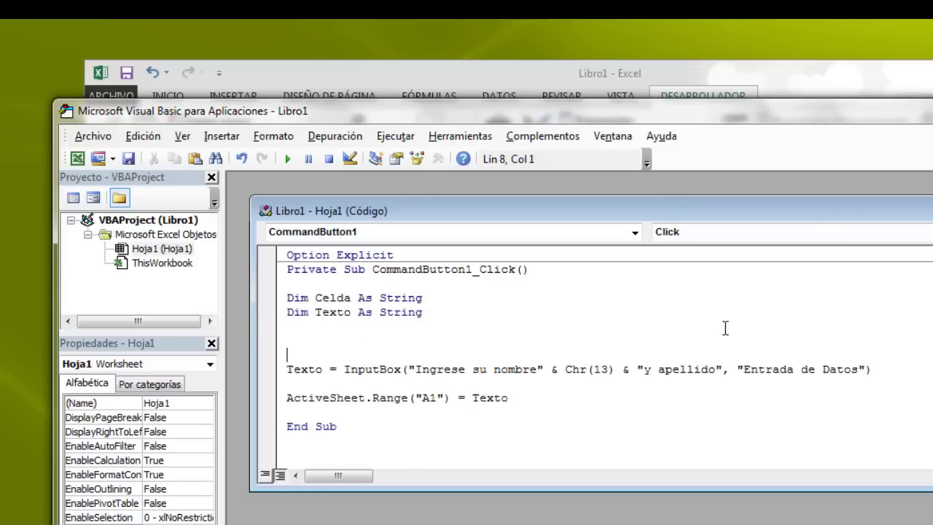
key(Up)
key(Down)
Step: Write Celda = InputBox("Seleccione la celda de destino", Selección de Celda") and dismiss the compile error
text(C)
text(elda)
text( =)
text( input)
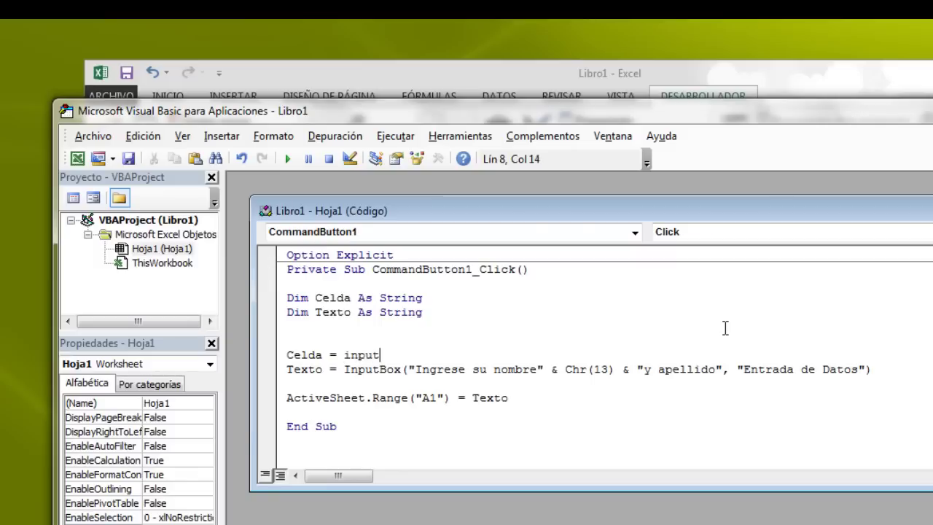
text(box()
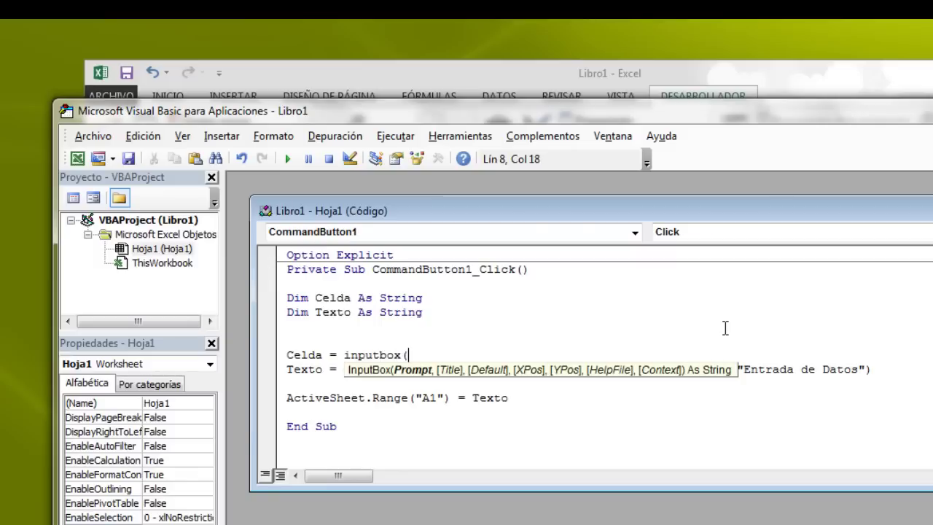
text(")
text(Selecciones)
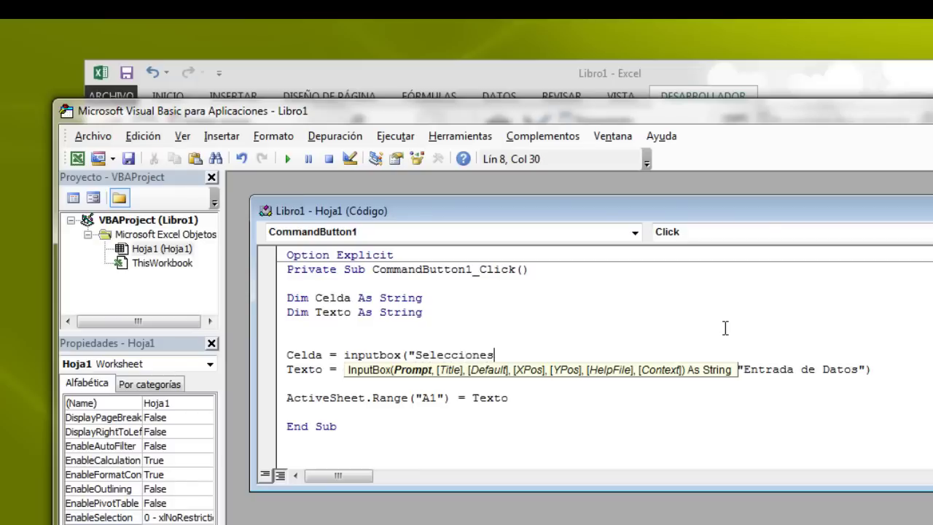
key(BackSpace)
text( la celd)
text(a de desti)
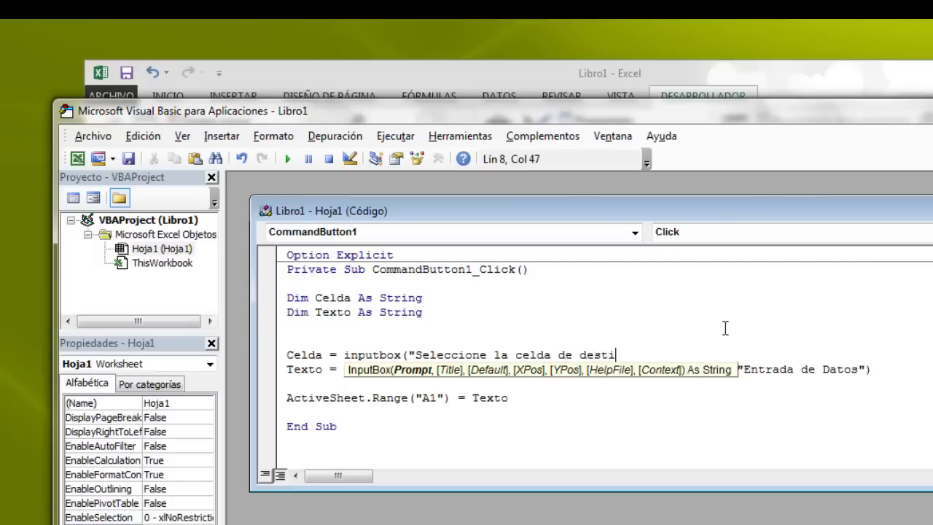
text(no")
text(,)
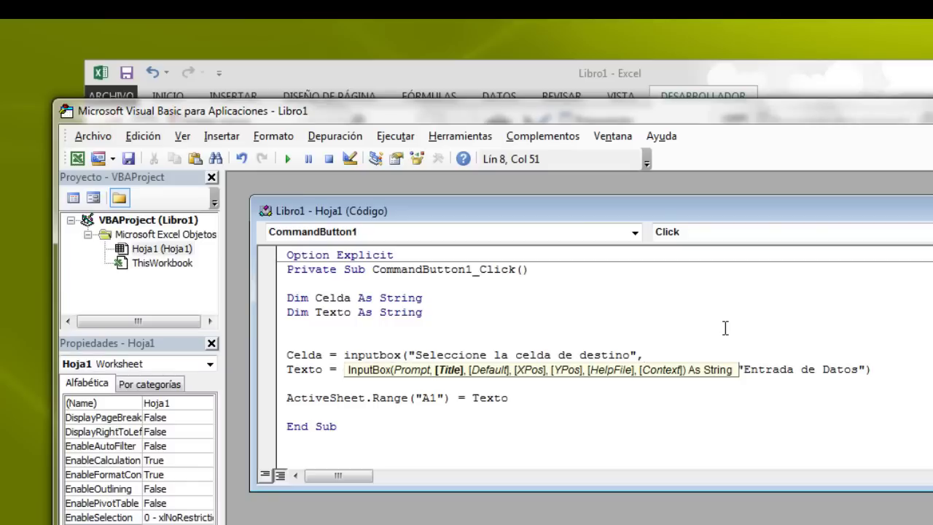
text(Se)
text(leccio)
key(BackSpace)
text(ón de C)
text(elda")
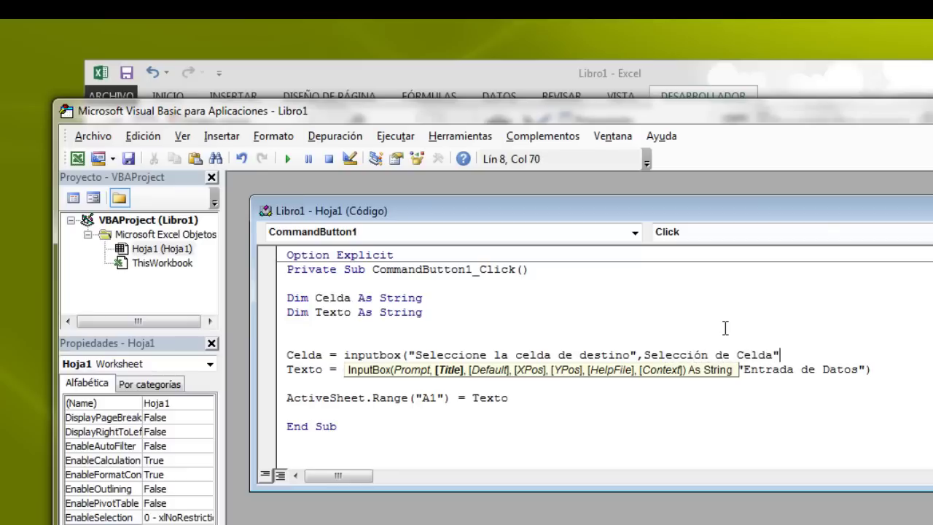
text())
click(725, 328)
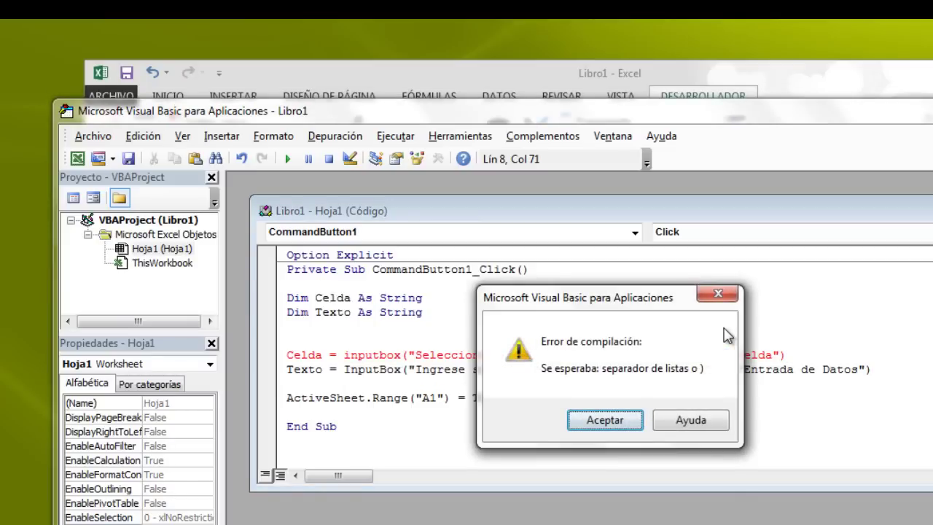
click(591, 422)
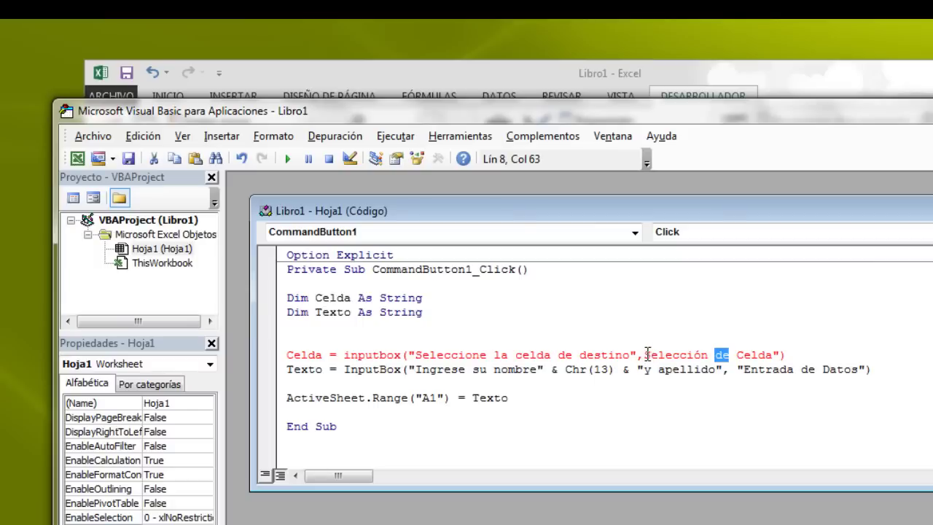
Step: Add the missing opening quote before Selección and insert a blank line above the ActiveSheet line
drag(643, 355, 650, 355)
key(Left)
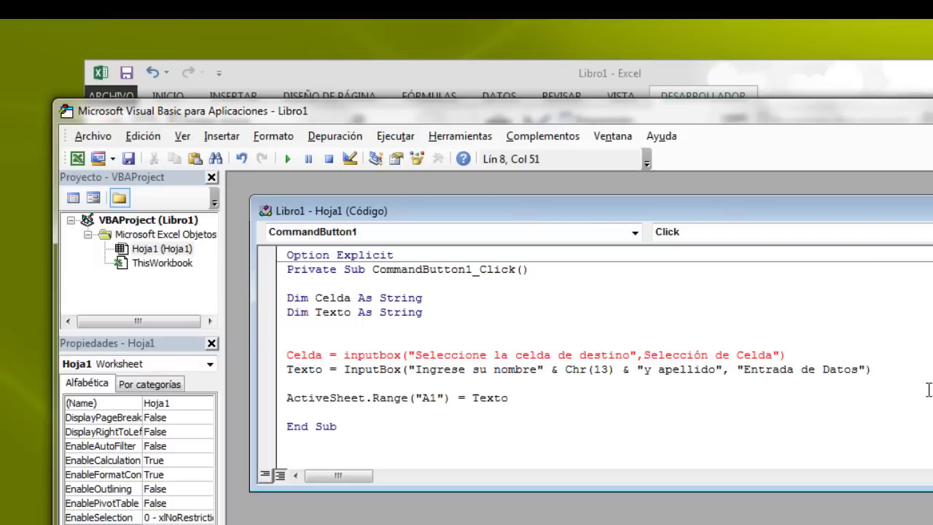
text(")
key(Down)
key(Down)
key(Down)
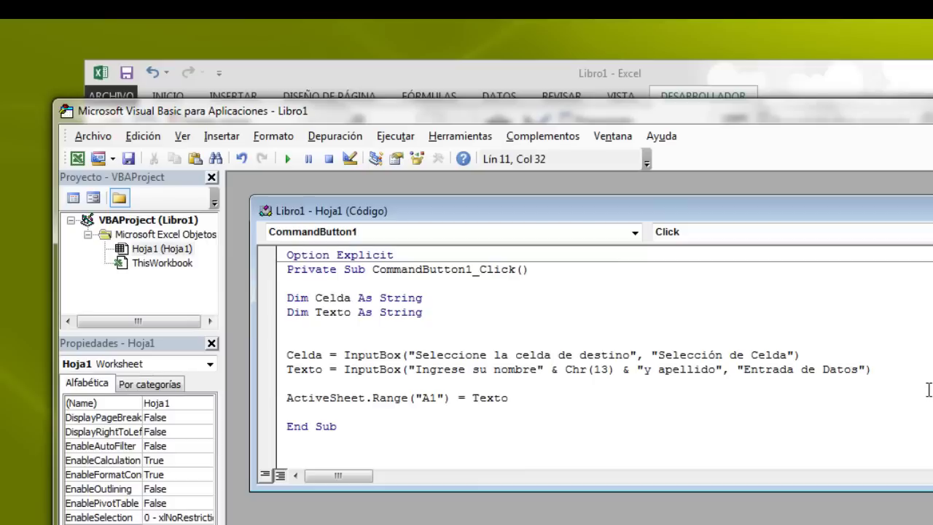
key(Home)
key(Return)
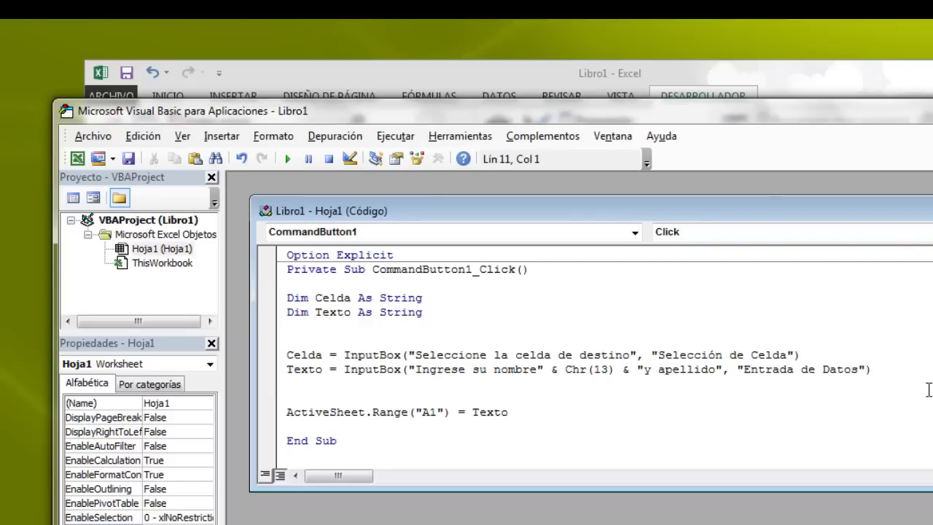
Step: Discard the half-typed ActiveSheet.range( line and remove the empty line
text(Active)
text(Sheet)
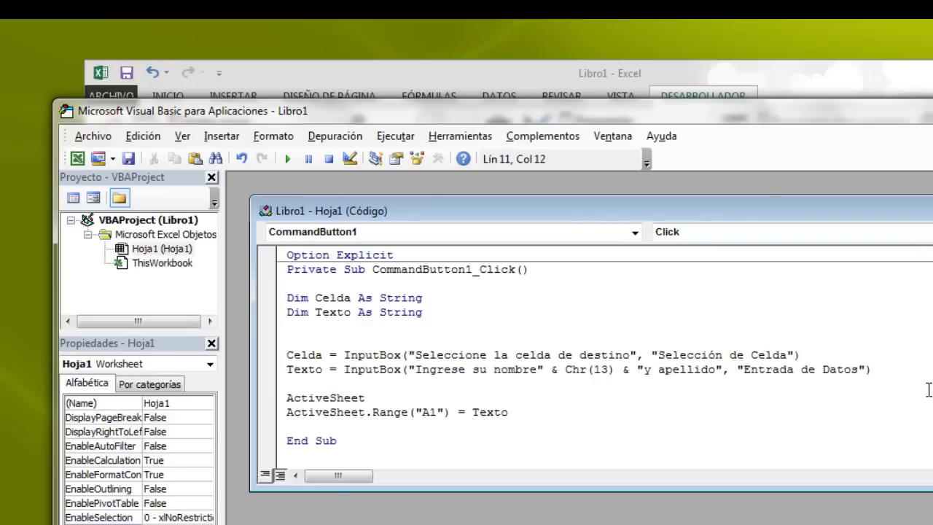
text(.rang)
text(e)
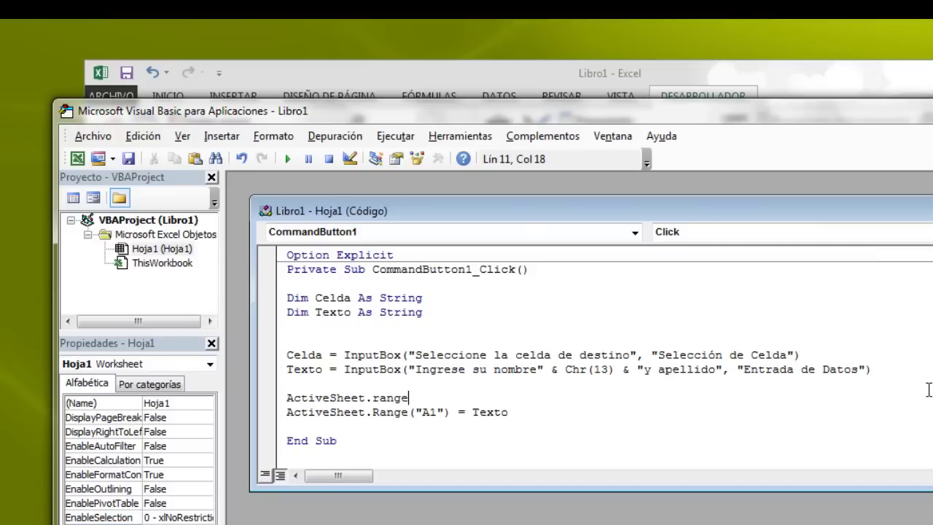
text(()
key(shift+Home)
key(BackSpace)
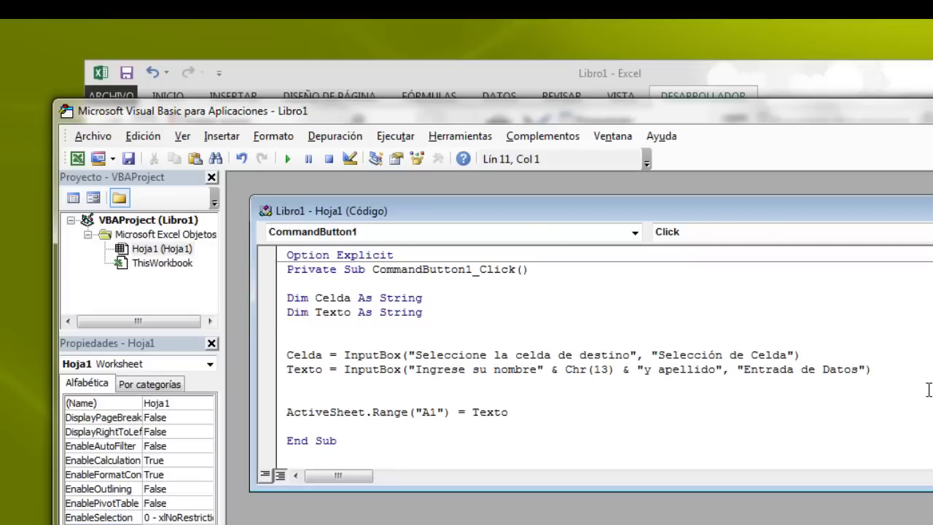
key(Delete)
Step: Replace the "A1" reference with Celda so the line reads ActiveSheet.Range(Celda) = Texto
key(Right)
key(Right)
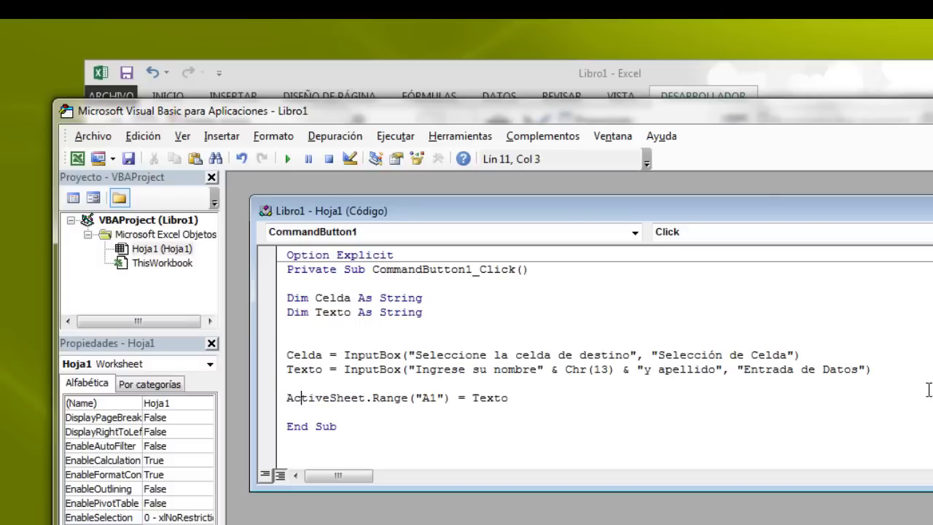
key(Right)
key(Right)
key(Right)
key(Right)
key(Right)
key(Right)
key(Right)
key(Right)
key(Right)
key(Right)
key(Right)
key(Right)
key(Right)
key(Right)
key(Right)
key(Right)
key(Left)
key(shift+Right)
key(shift+Right)
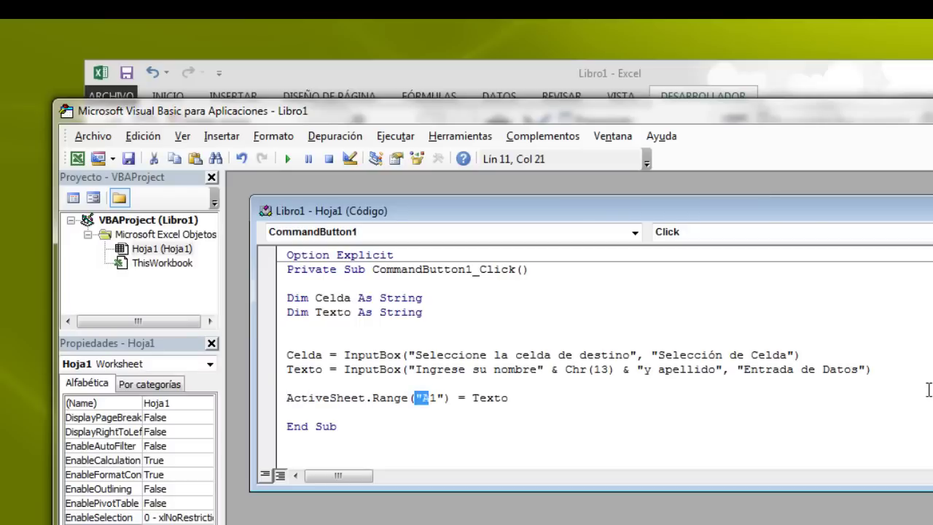
key(shift+Right)
key(shift+Right)
text(Celda)
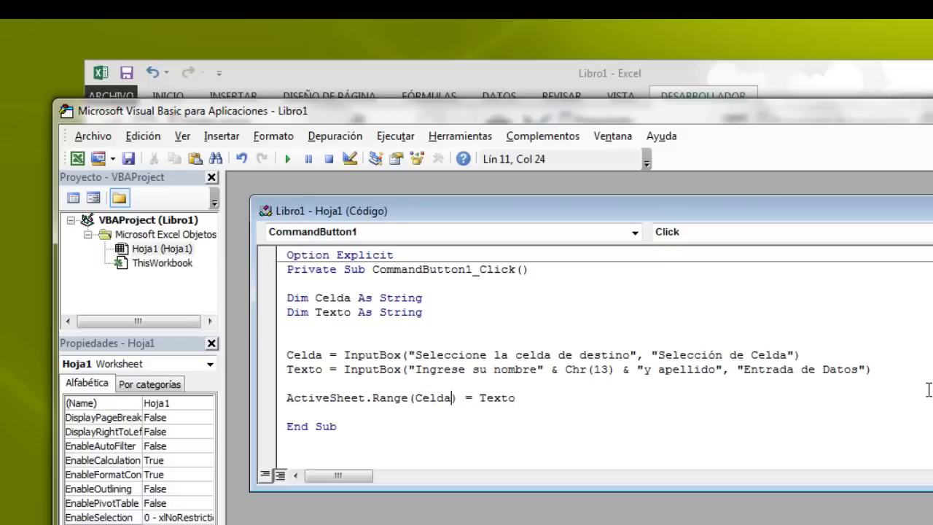
key(Right)
key(Right)
key(Right)
key(Down)
key(Down)
key(Up)
key(Up)
key(Up)
key(Down)
key(Down)
Step: Test CommandButton1 by entering B4 as destination and YOUTUBE as text, then return to the VBA editor
click(823, 75)
click(689, 398)
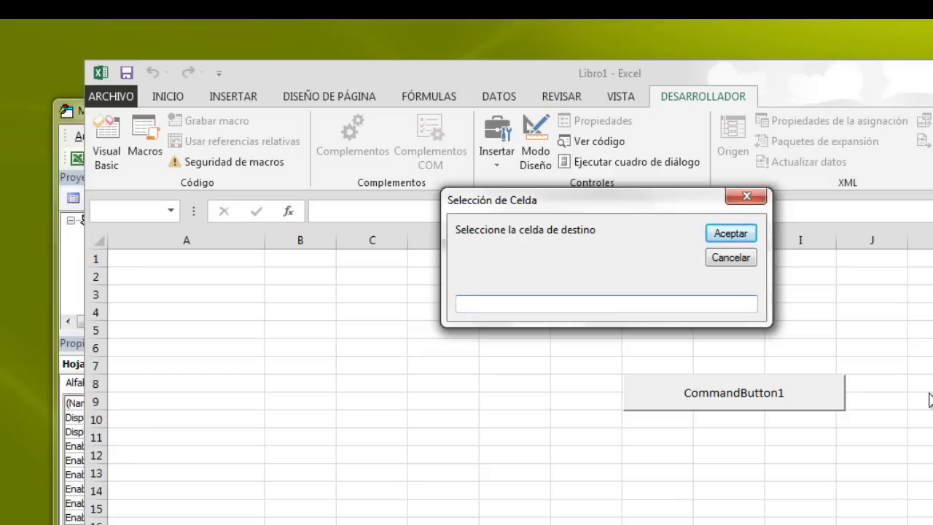
text(B)
text(4)
click(735, 236)
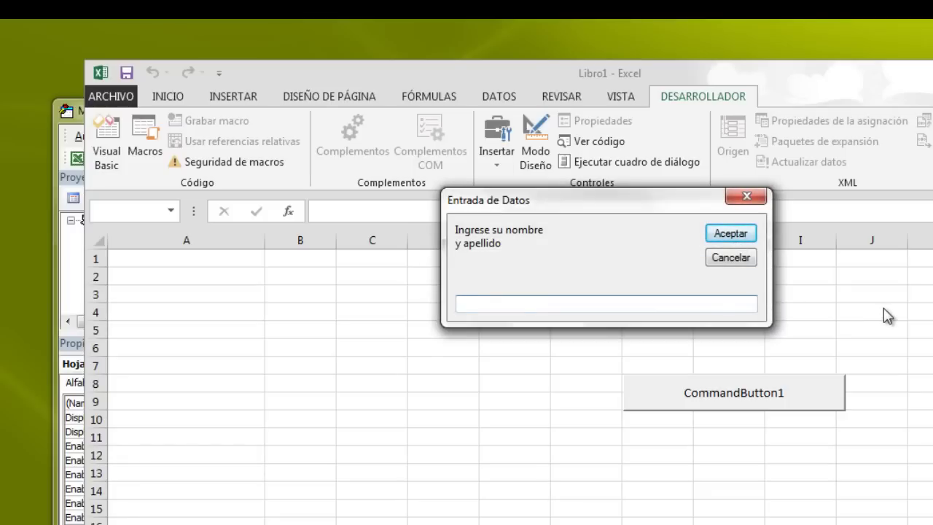
text(YOUTUBE)
click(743, 234)
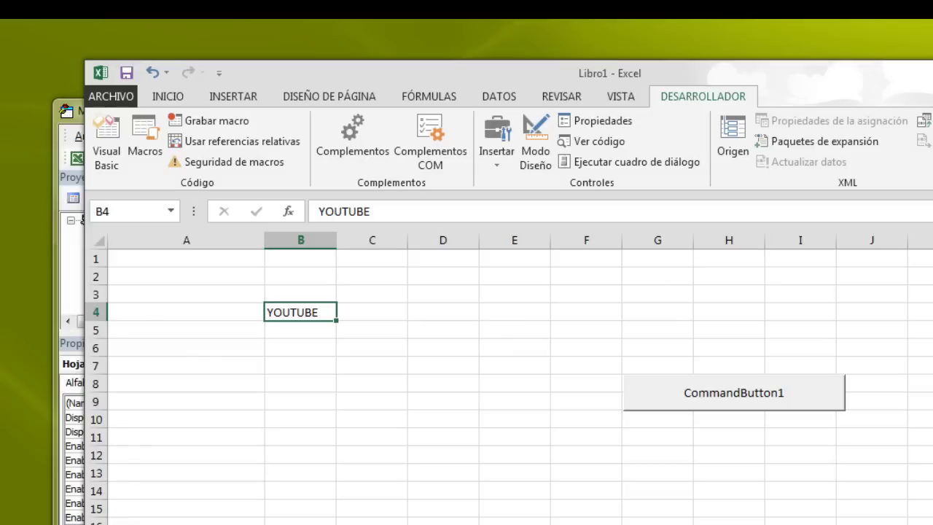
key(alt+F11)
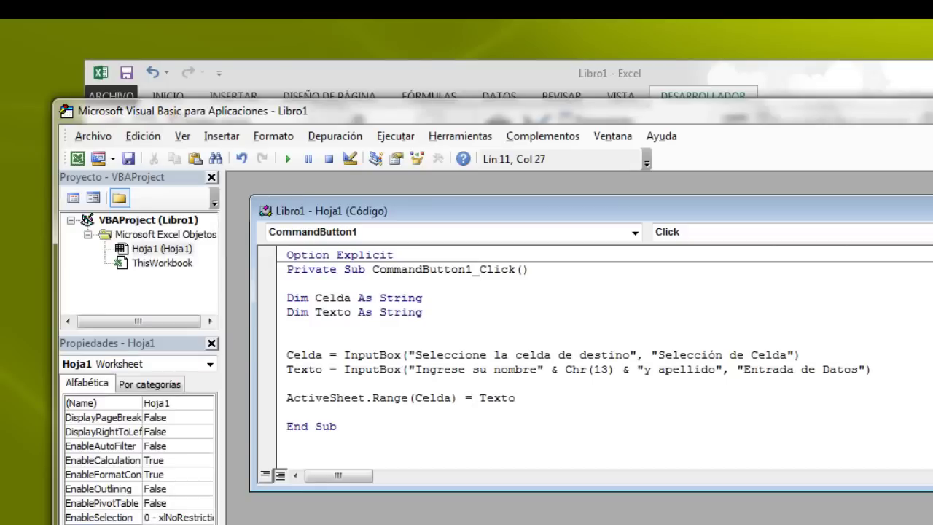